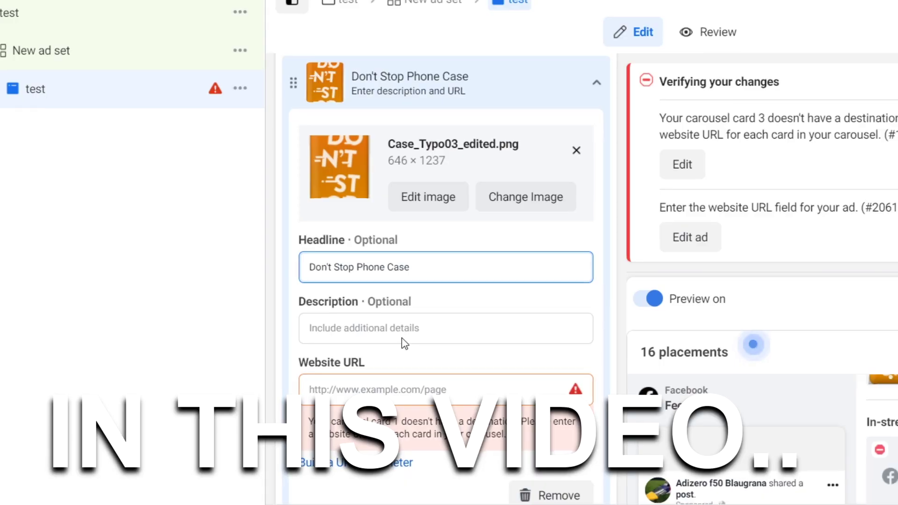
Copy the first carousel card's headline text and begin the card's description with "Don't".
triple_click(356, 266)
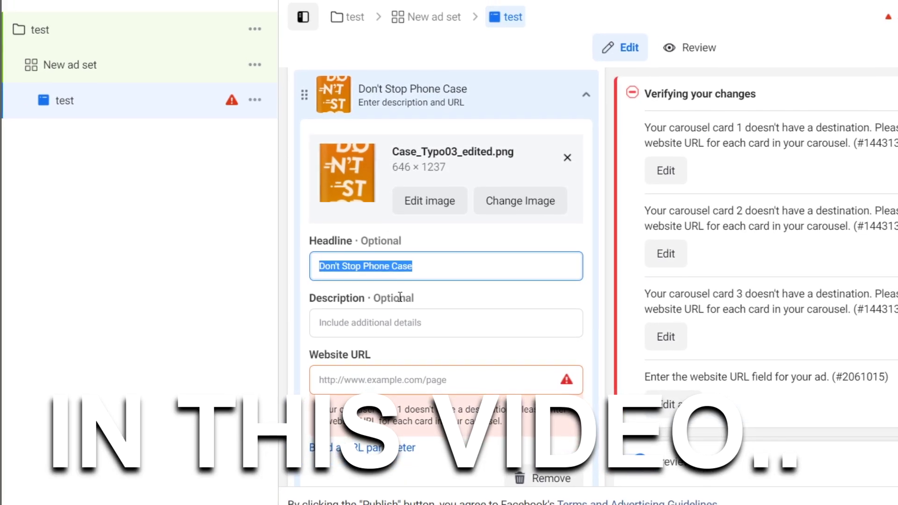
right_click(350, 266)
left_click(411, 319)
left_click(396, 323)
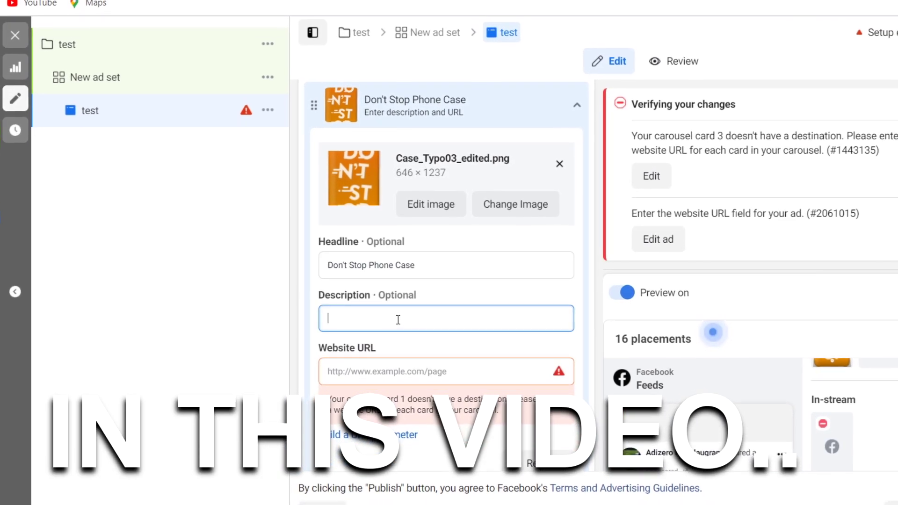
type("Don't")
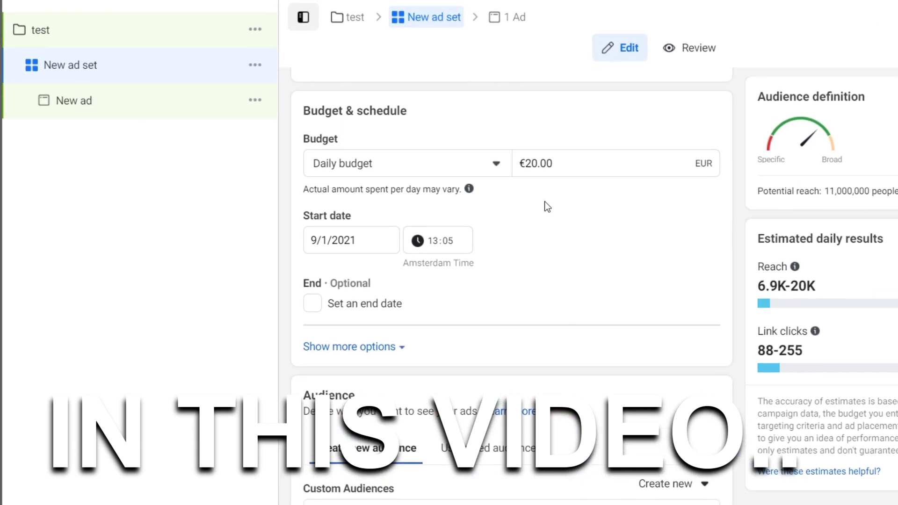
Start editing the ad set's daily budget amount.
left_click(539, 159)
key("BackSpace")
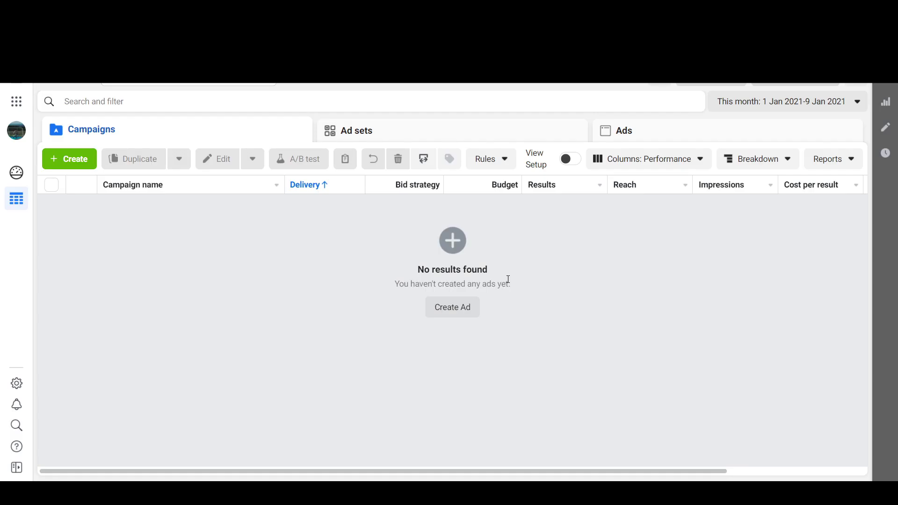
Look over the Casies store's Donuts product page and create a new ad campaign with the Traffic objective.
left_click(60, 162)
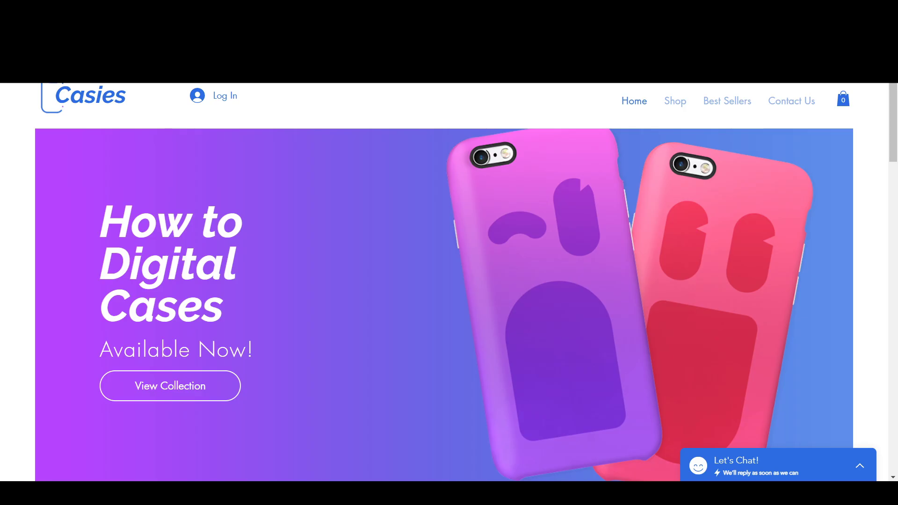
scroll(426, 190, "down", 5)
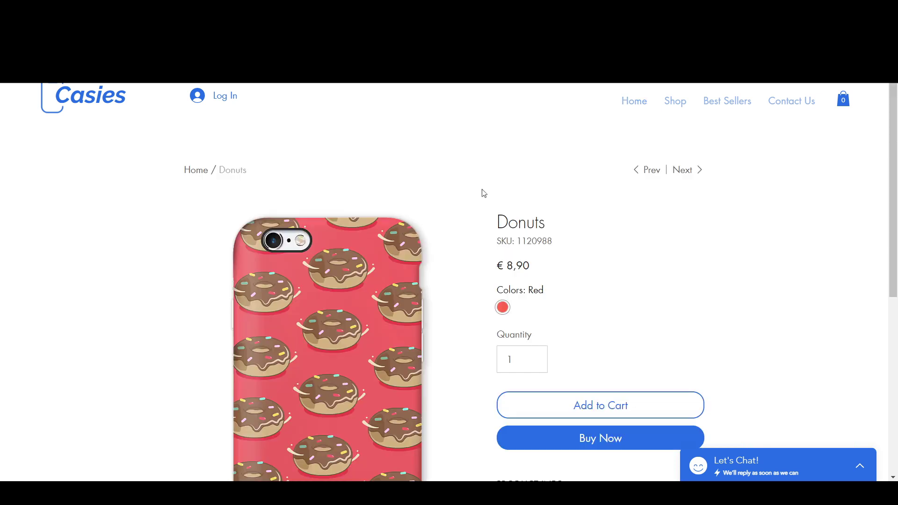
scroll(484, 192, "down", 10)
scroll(523, 260, "up", 10)
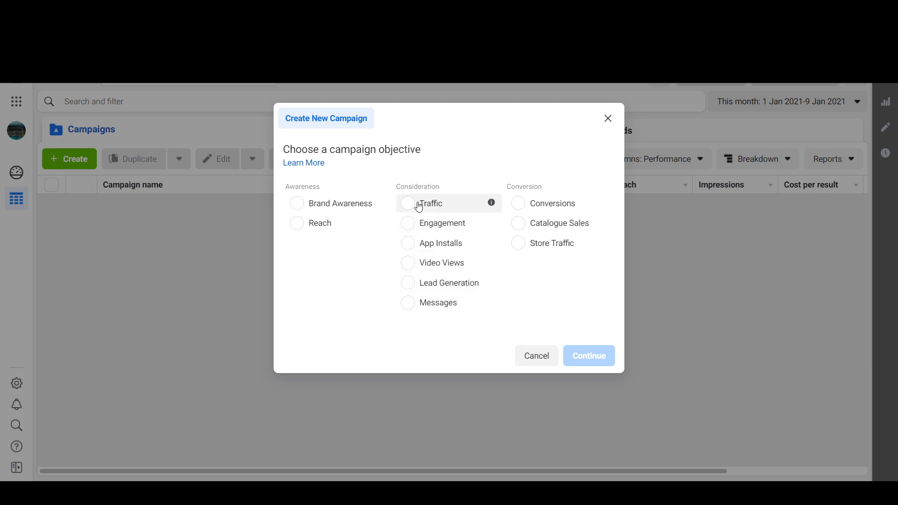
left_click(407, 204)
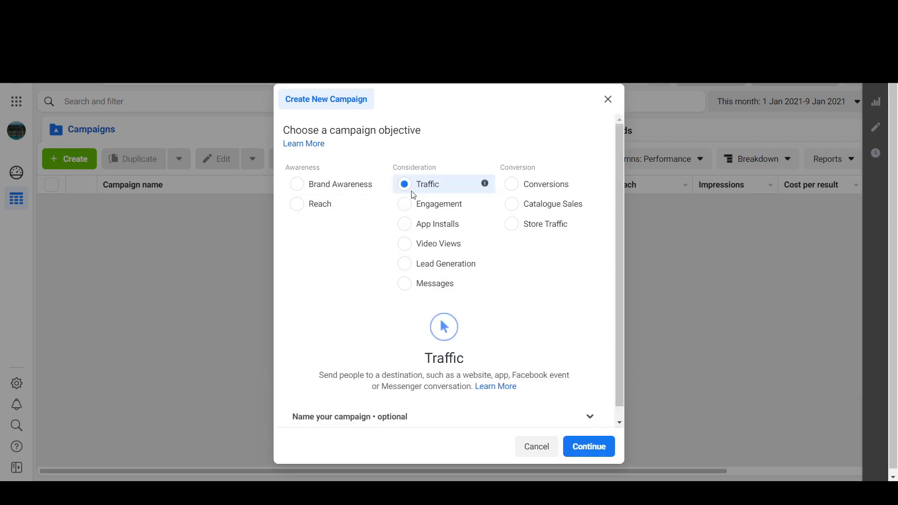
left_click(594, 448)
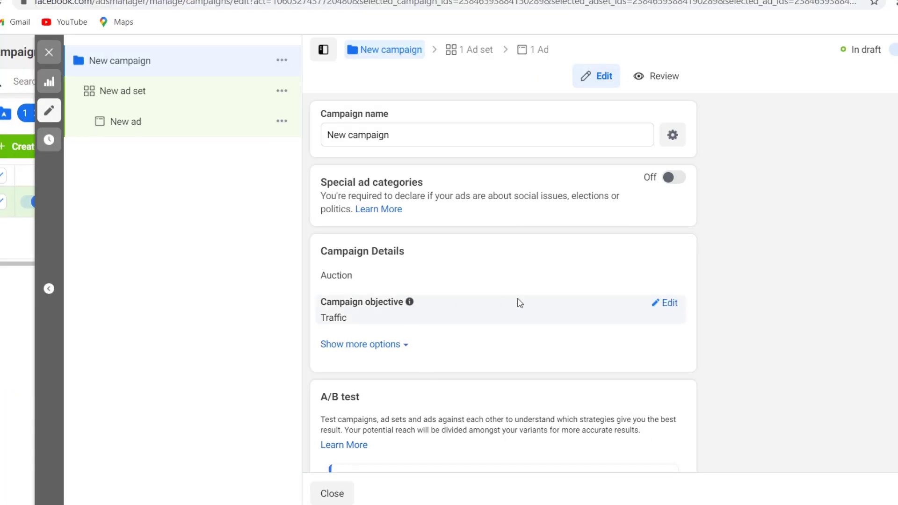
Rename the new campaign as test.
triple_click(331, 135)
type("tes")
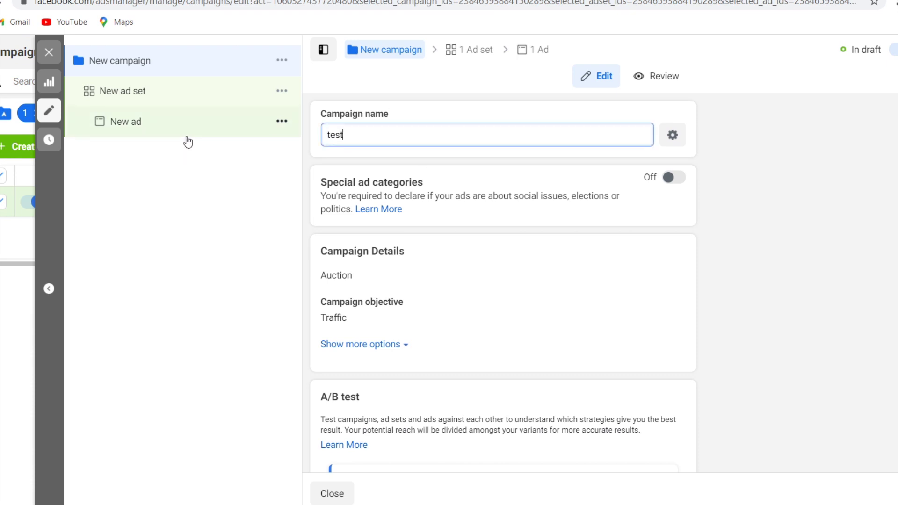
type("t")
left_click(829, 232)
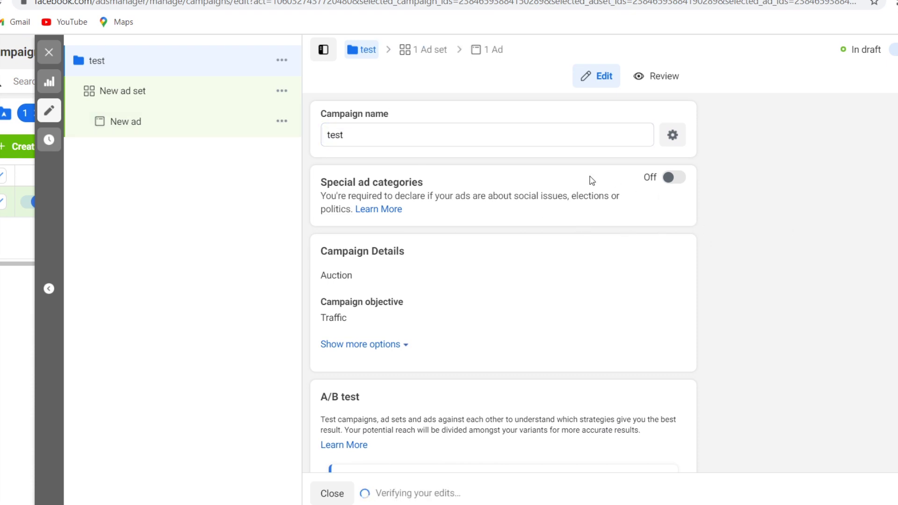
Proceed to the new ad set, look over its settings and dismiss the landing page views recommendation.
scroll(533, 180, "down", 5)
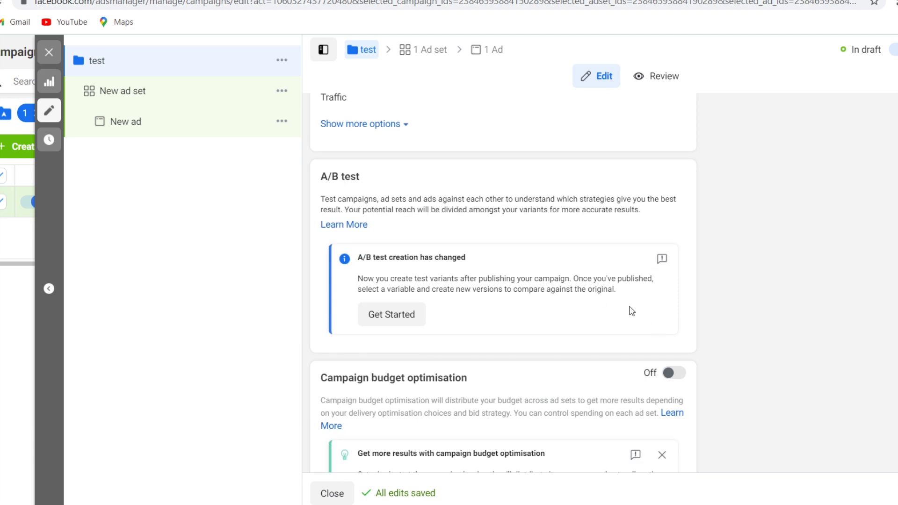
scroll(632, 311, "down", 2)
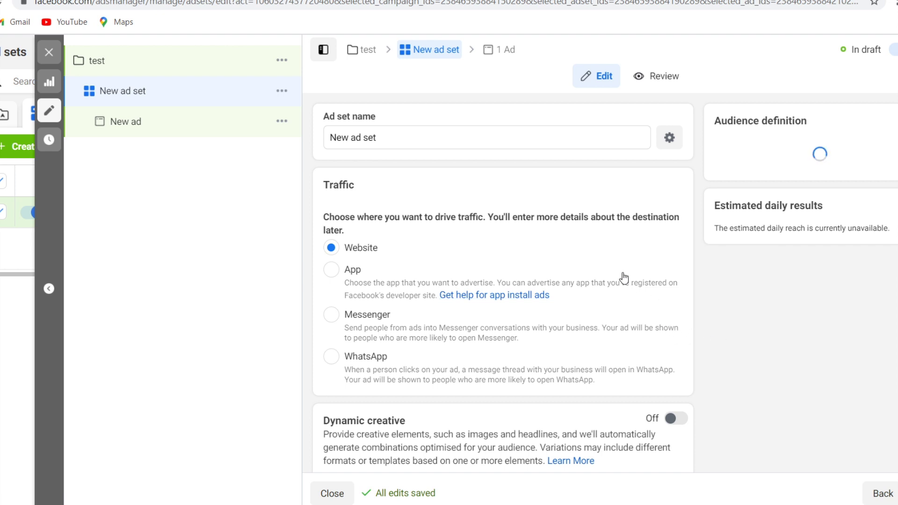
scroll(603, 286, "down", 15)
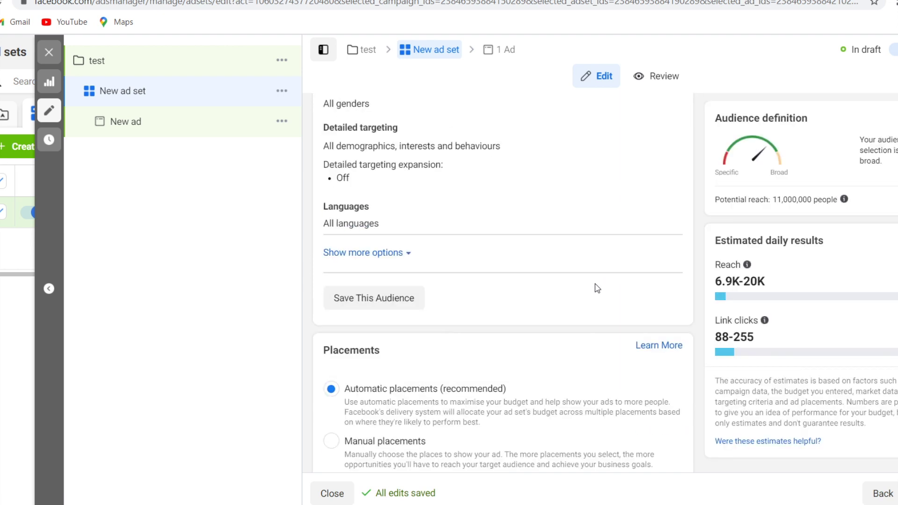
scroll(593, 287, "down", 5)
scroll(587, 287, "up", 20)
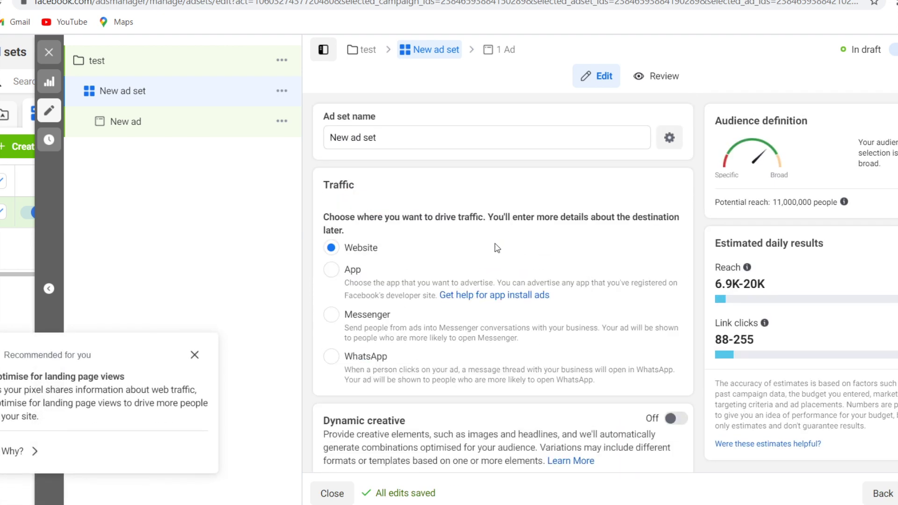
left_click(195, 355)
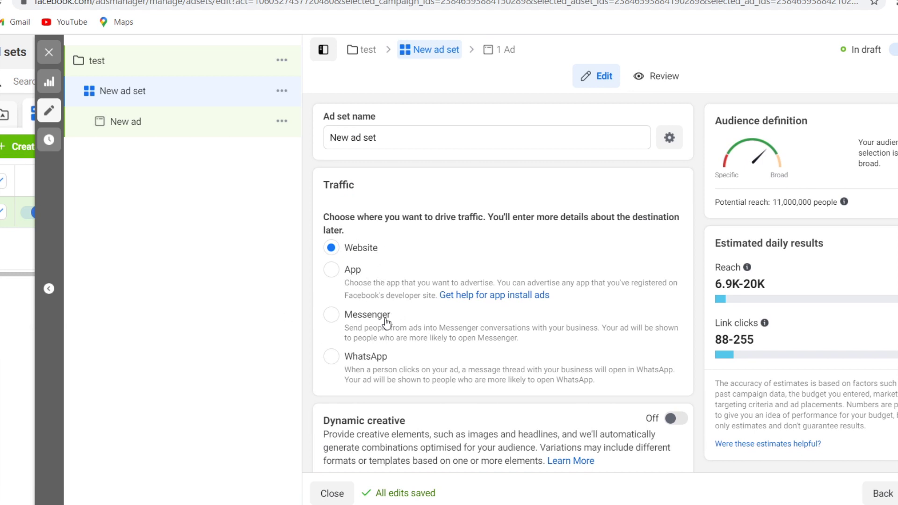
Set the ad set's daily budget to €5.00.
scroll(478, 385, "down", 8)
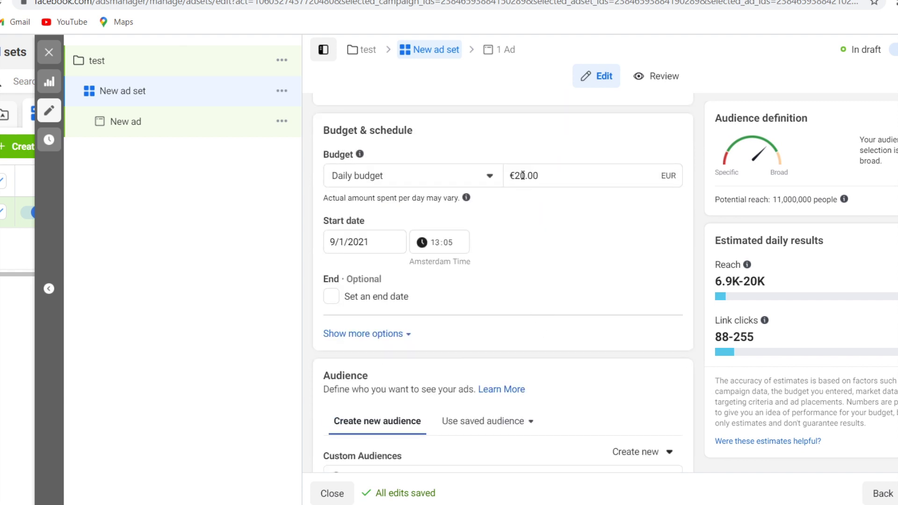
left_click_drag(521, 175, 517, 174)
key("BackSpace")
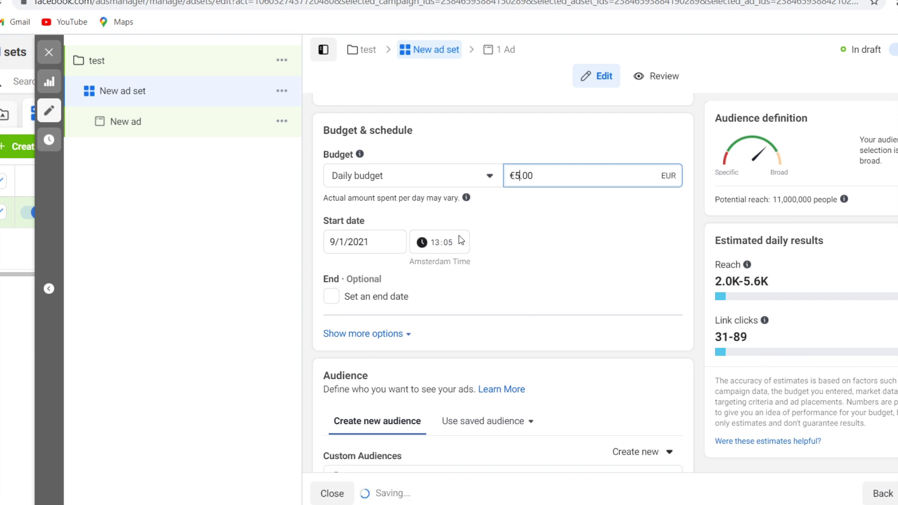
left_click(550, 320)
Proceed to the new ad and rename it as test.
scroll(551, 321, "down", 7)
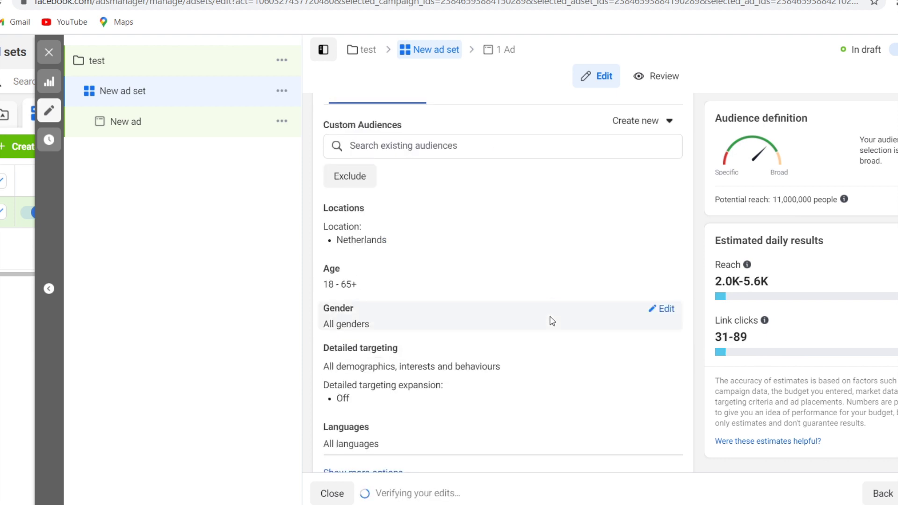
scroll(552, 321, "down", 8)
scroll(553, 322, "down", 2)
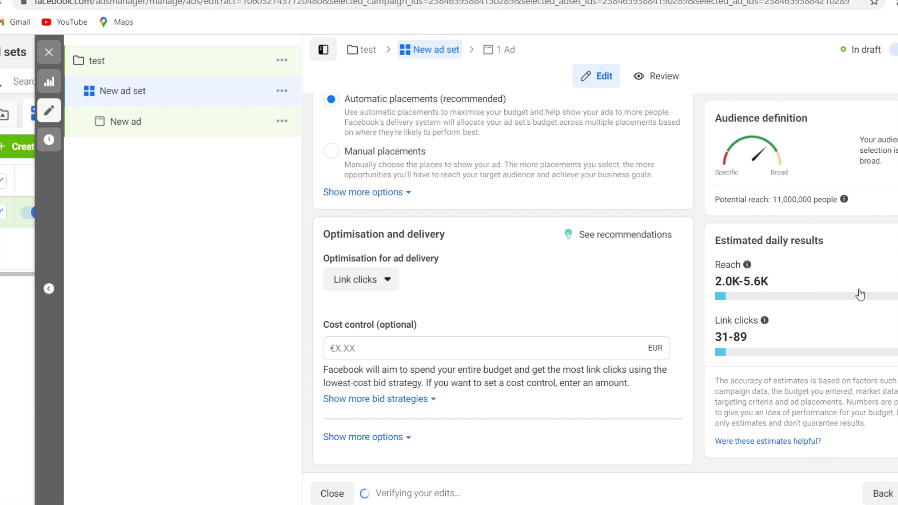
left_click(185, 127)
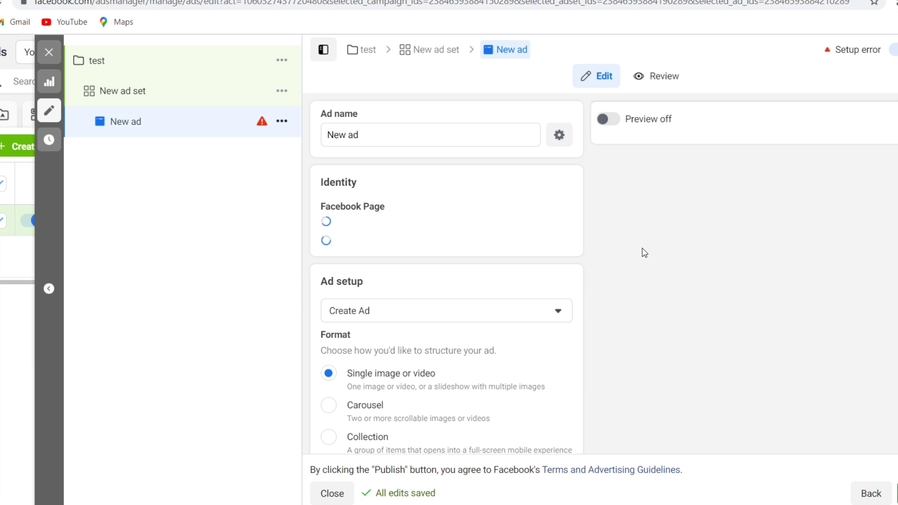
left_click_drag(367, 135, 246, 128)
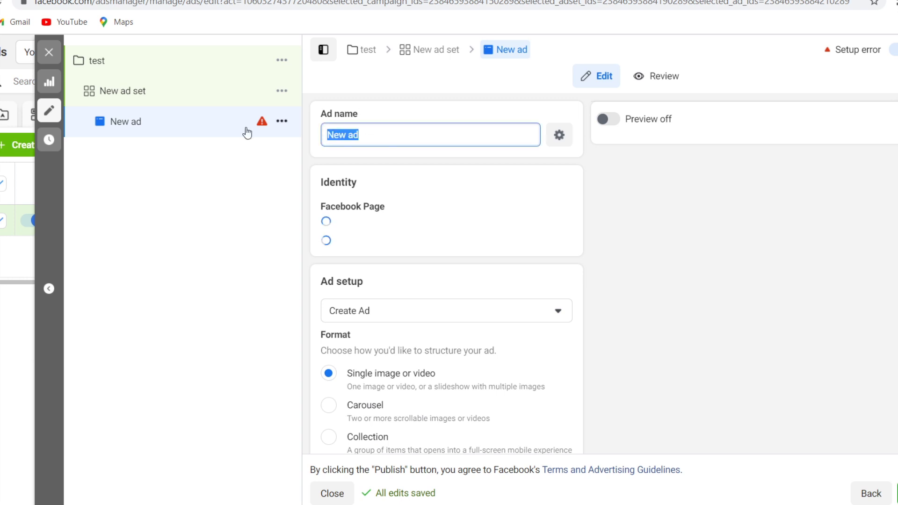
key("BackSpace")
type("test")
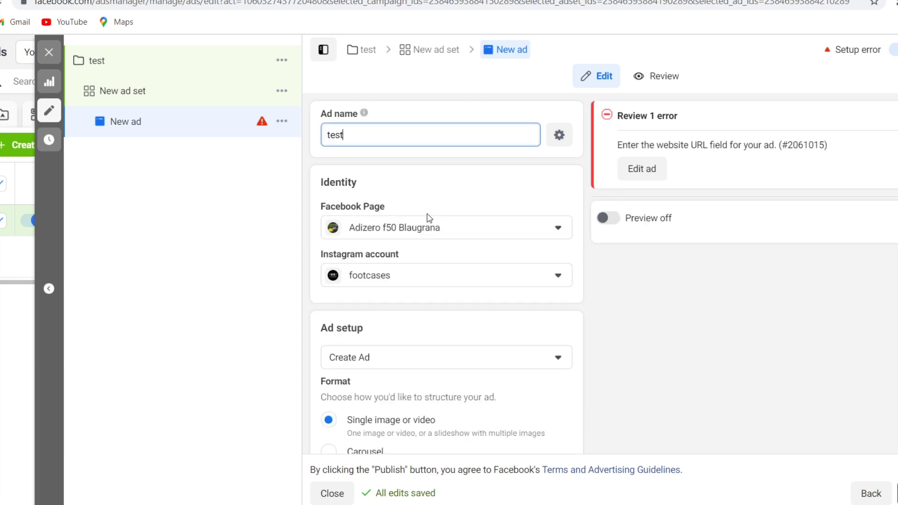
left_click(678, 333)
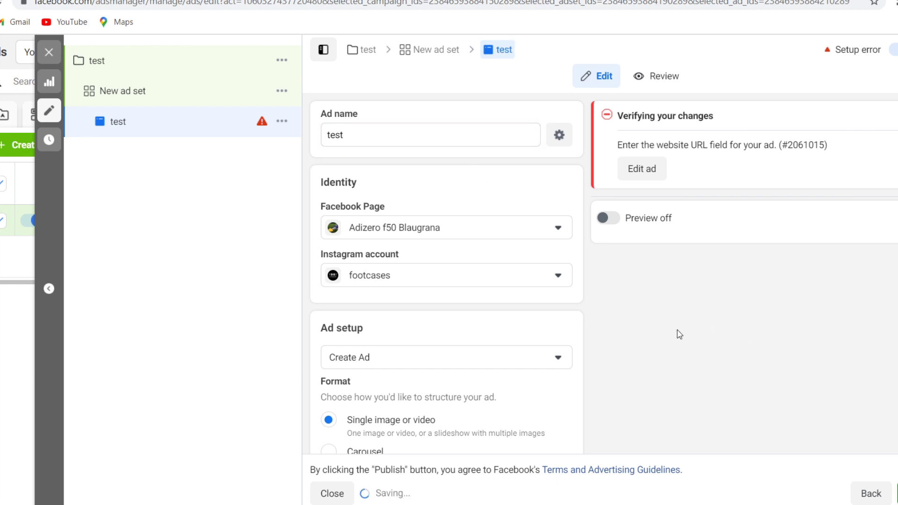
Set the ad format to Carousel.
scroll(607, 330, "down", 2)
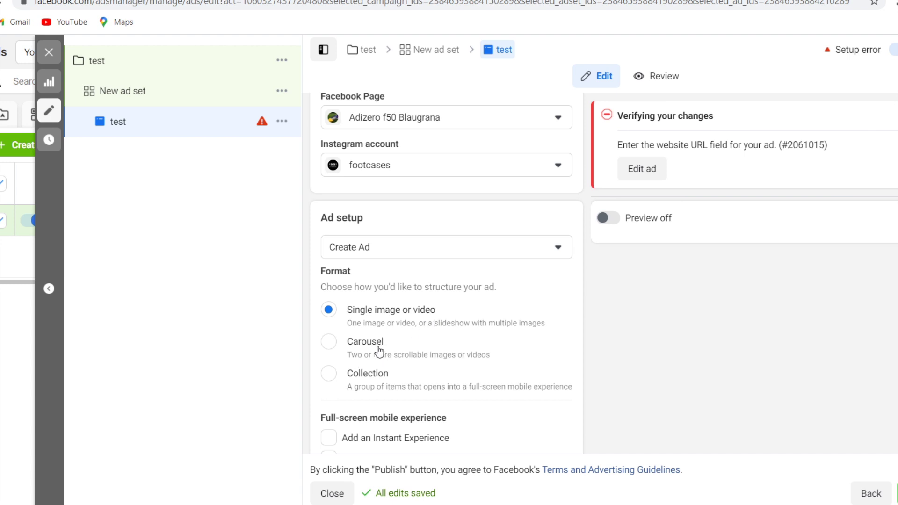
left_click(332, 347)
left_click(328, 342)
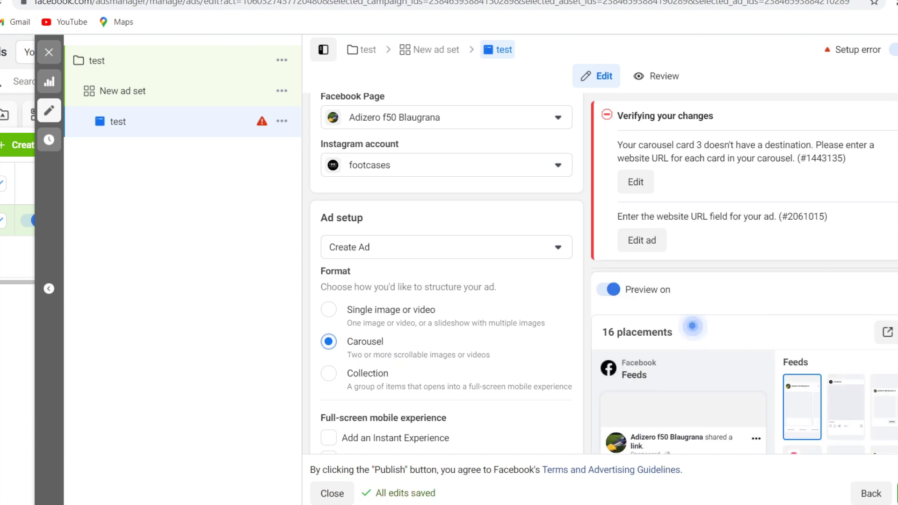
Start an image upload for the first carousel card and browse to the pinned folder holding the product images.
scroll(446, 273, "down", 5)
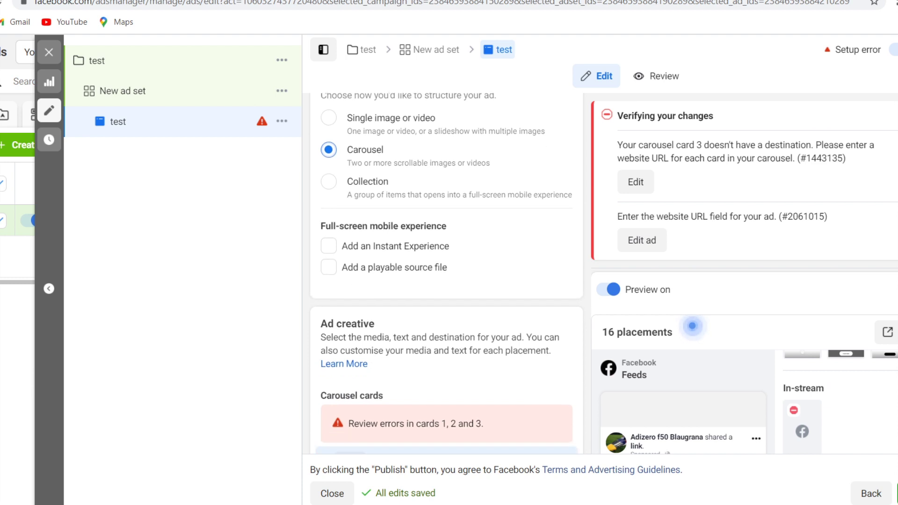
scroll(446, 273, "down", 5)
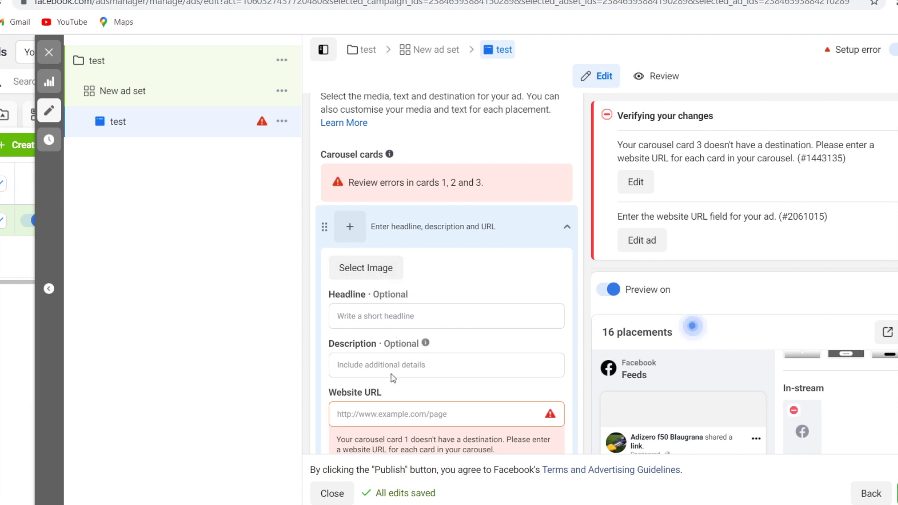
left_click(365, 273)
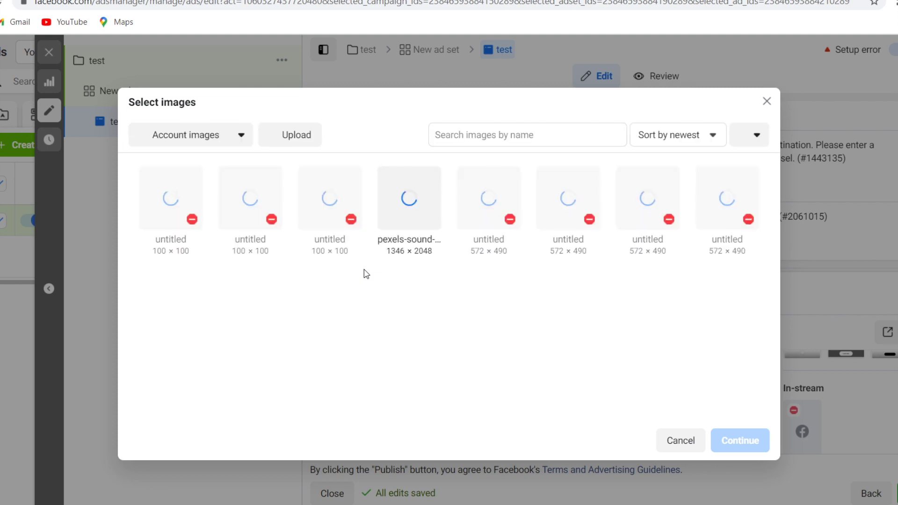
left_click(298, 136)
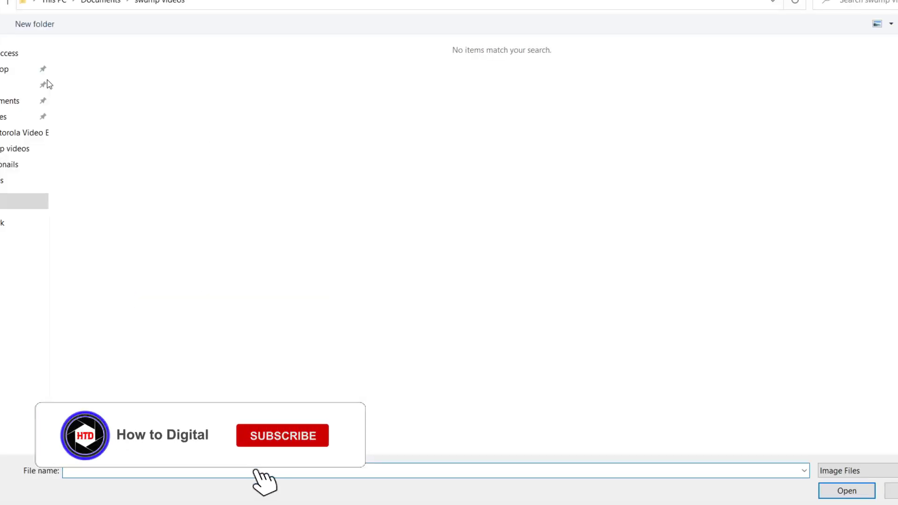
left_click(24, 87)
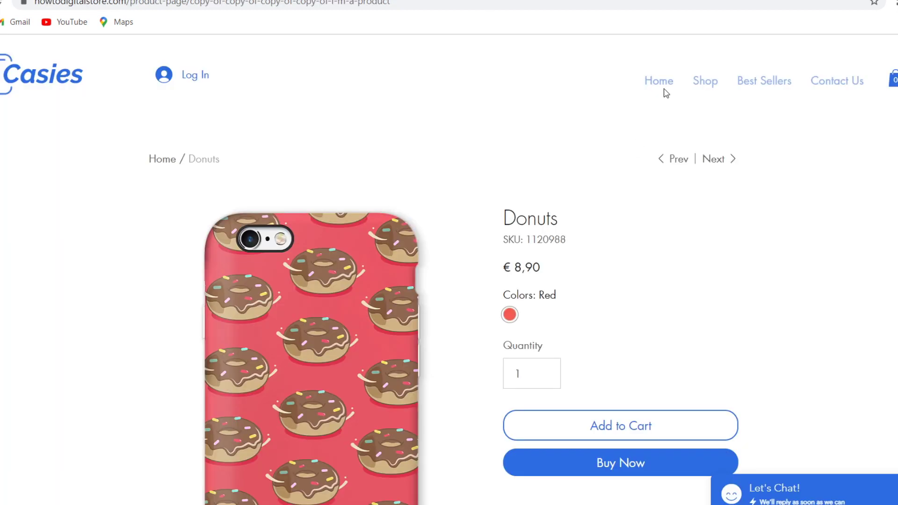
Open the Casies store's Shop page and look over the phone cases on offer.
left_click(714, 86)
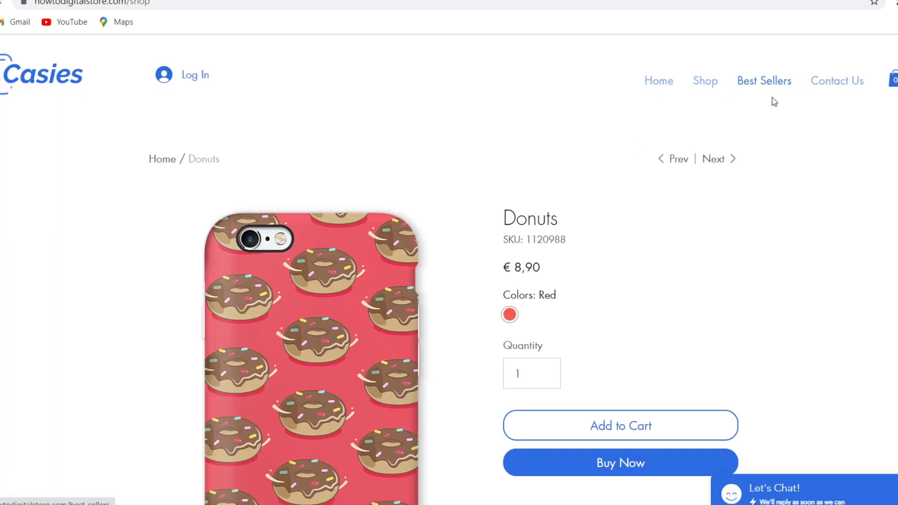
scroll(383, 204, "down", 10)
scroll(384, 205, "up", 10)
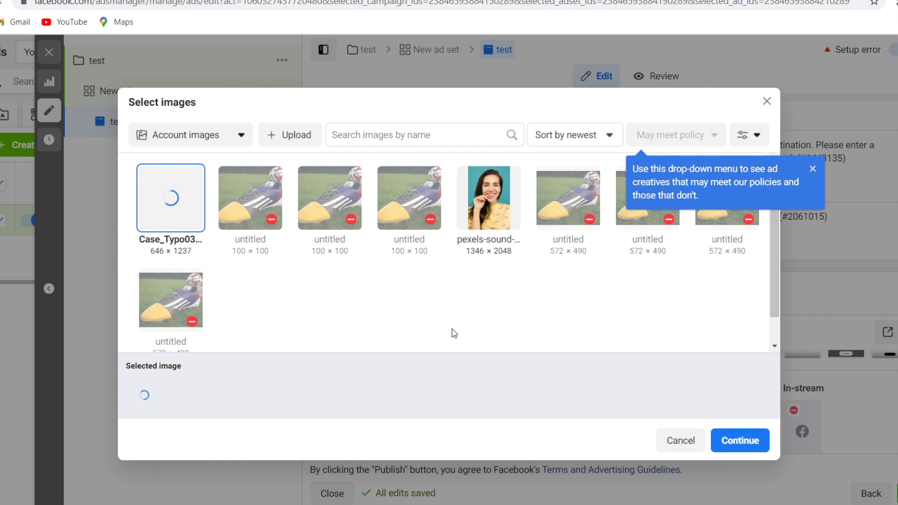
Use the uploaded Case_Typo03_edited.png for the first carousel card and set its headline to "Don't Stop Phone Case".
left_click(761, 438)
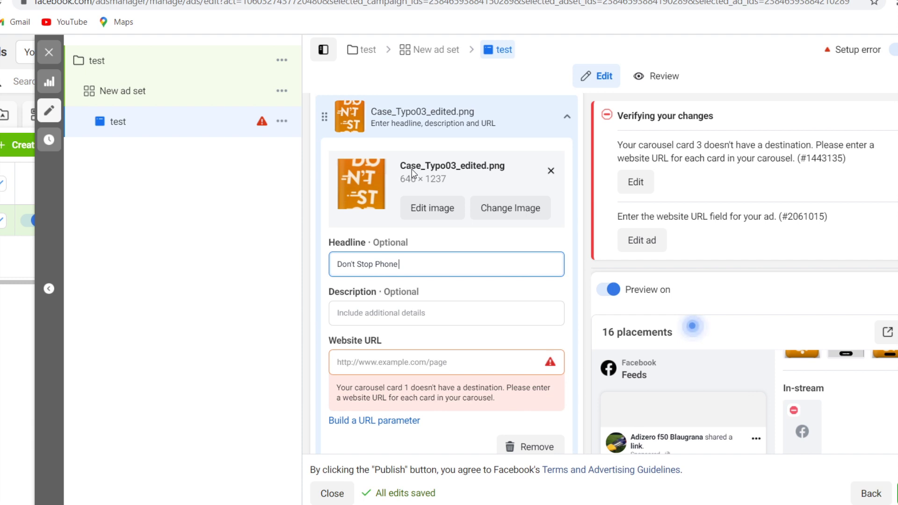
key("Tab")
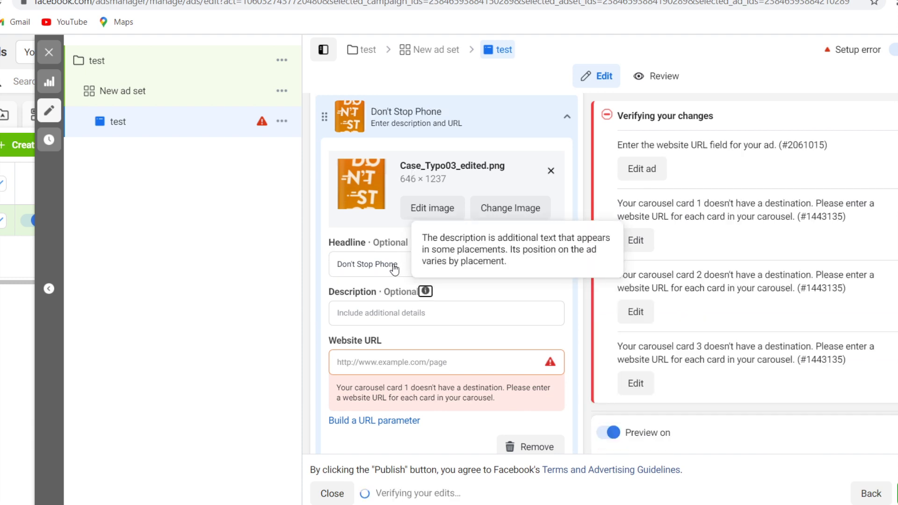
left_click(401, 265)
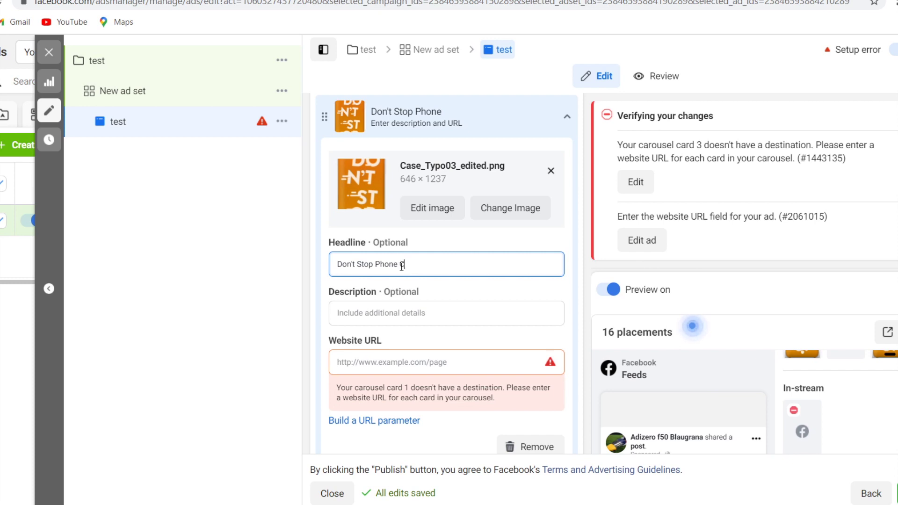
type("Case")
left_click(413, 327)
Set the first card's description to "Shop your Don't Stop Phone Case Now", reusing the headline text, and look over the ad preview.
left_click_drag(426, 265, 312, 261)
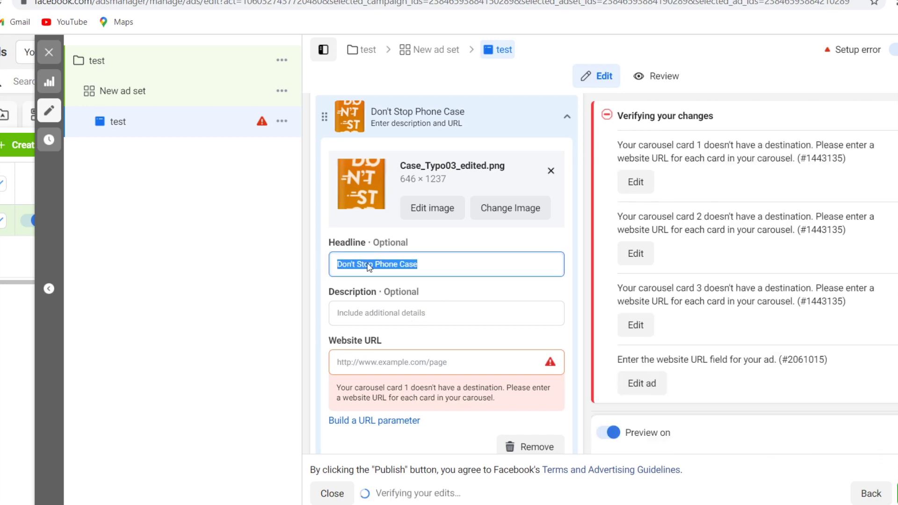
right_click(411, 265)
left_click(412, 310)
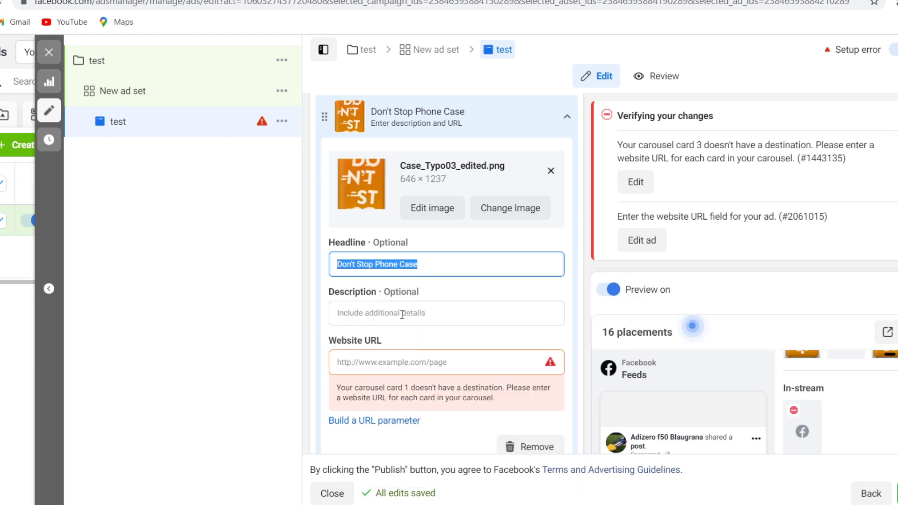
left_click(402, 314)
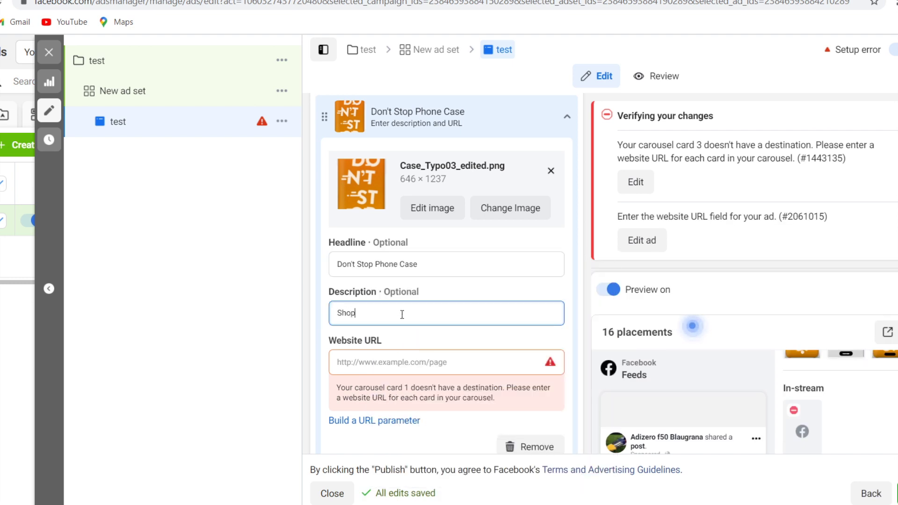
key("ctrl+v")
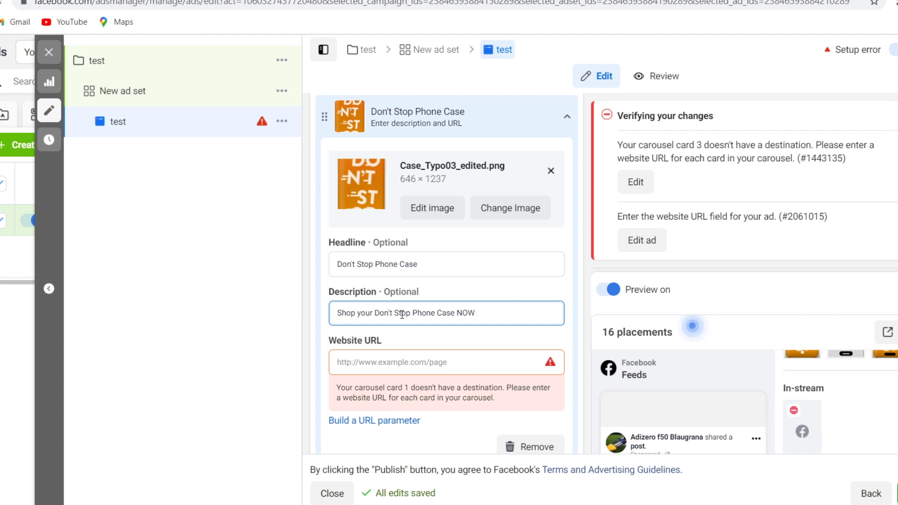
key("BackSpace")
key("BackSpace")
type("ow")
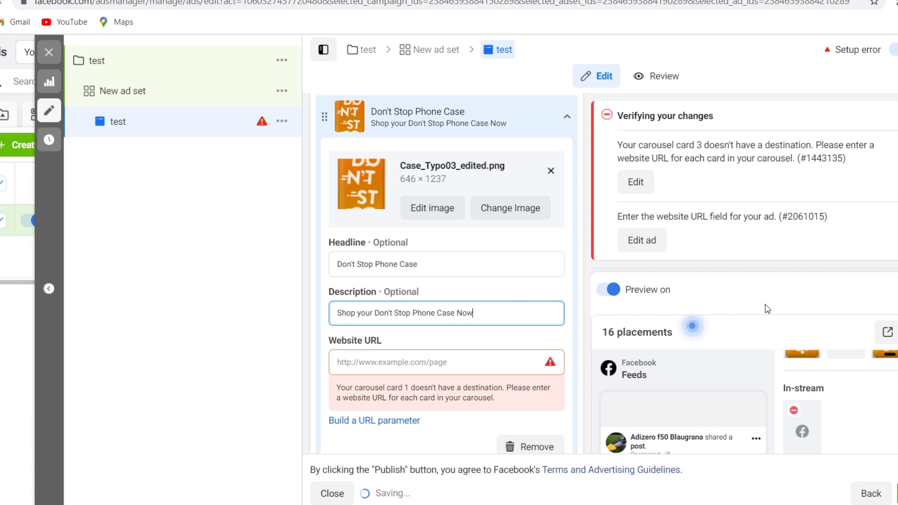
scroll(767, 309, "down", 2)
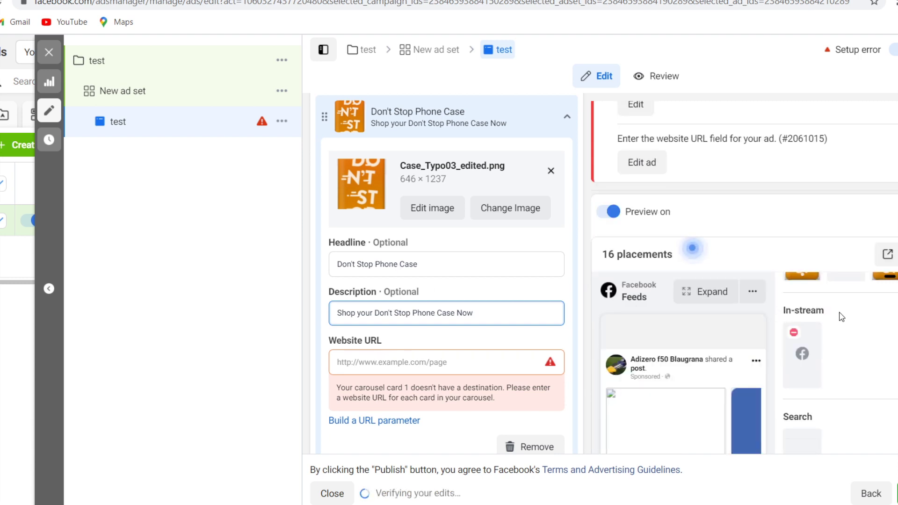
scroll(838, 316, "down", 2)
scroll(720, 380, "down", 4)
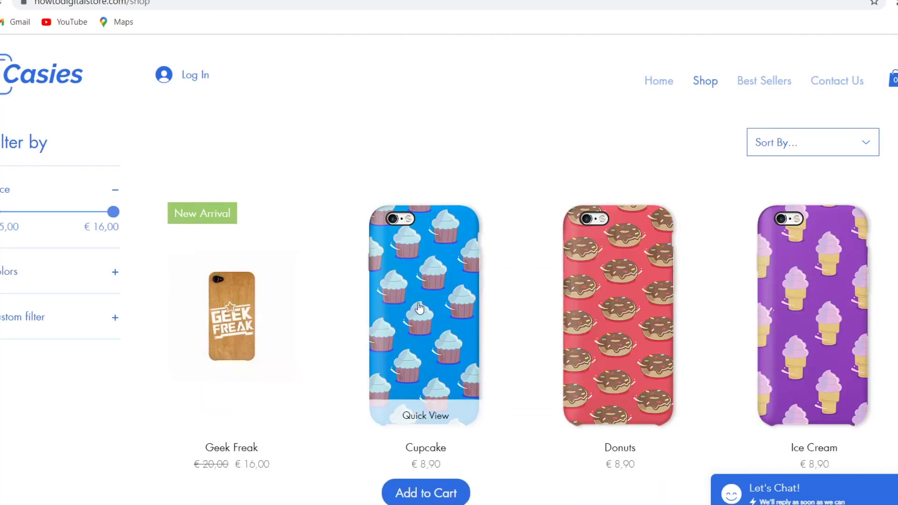
Copy the address of the store's Don't Stop product page and set it as the first carousel card's website URL.
scroll(449, 318, "down", 7)
scroll(312, 327, "down", 11)
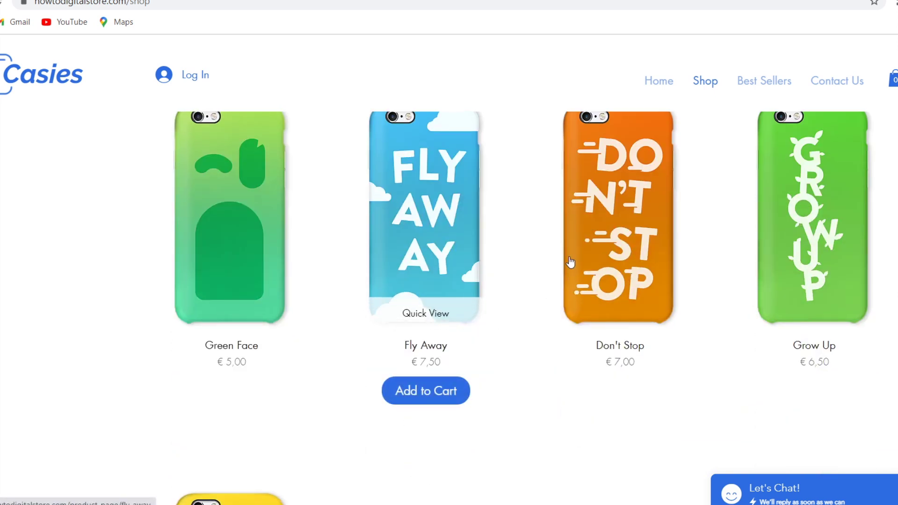
left_click(610, 222)
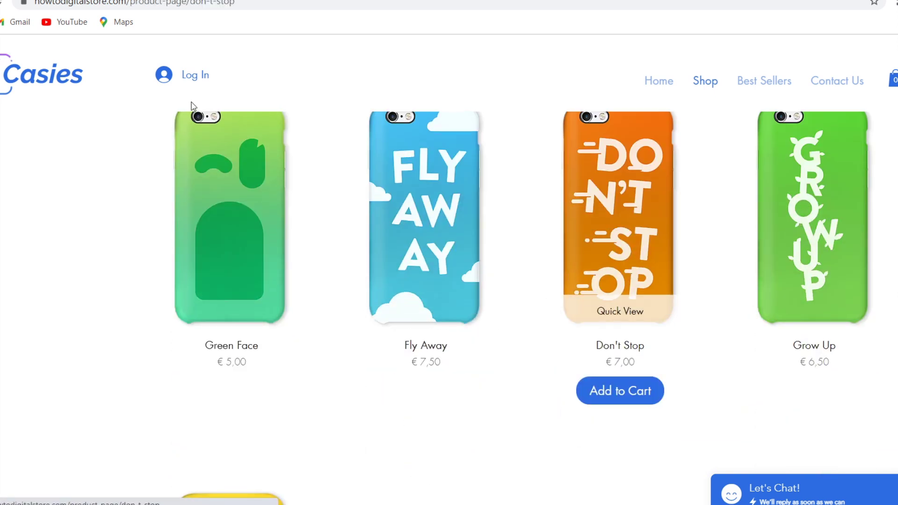
left_click(119, 2)
right_click(119, 2)
left_click(158, 71)
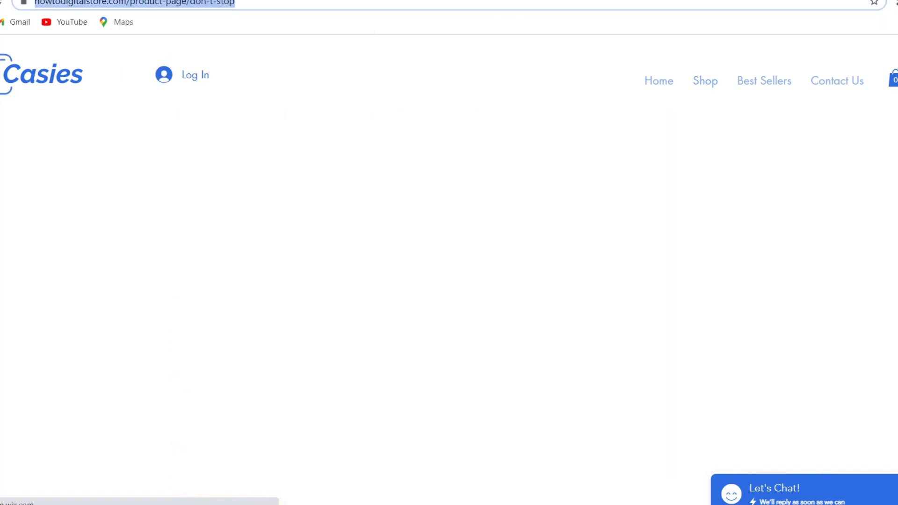
key("ctrl+Tab")
left_click(409, 365)
key("ctrl+v")
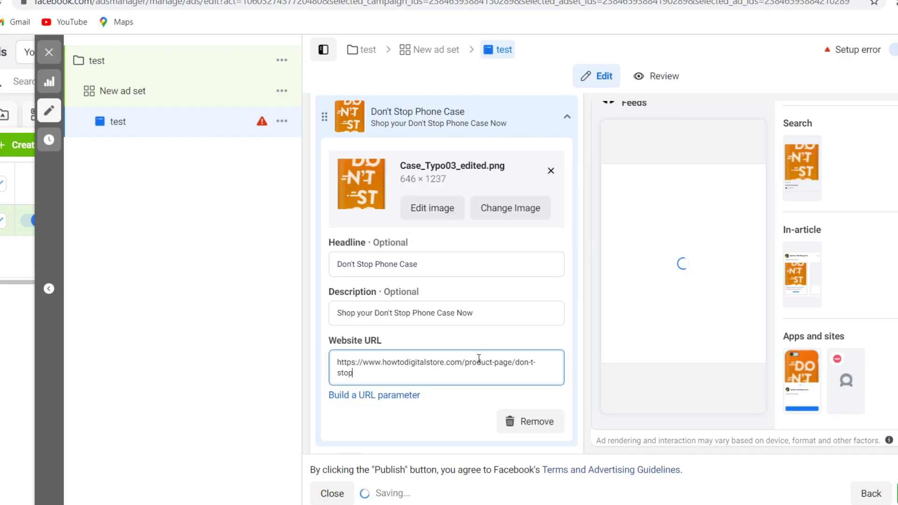
Review the Don't Stop product page in the store and return to the ad editor.
key("ctrl+Tab")
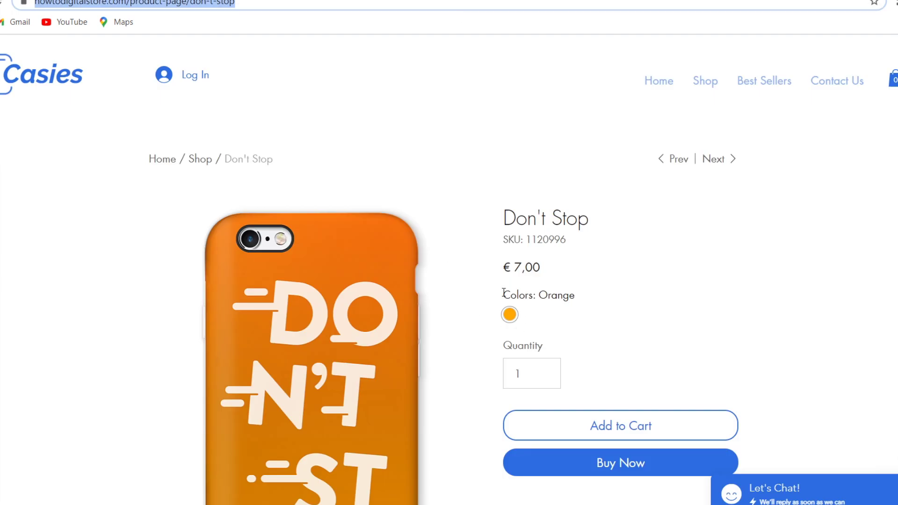
scroll(397, 279, "down", 4)
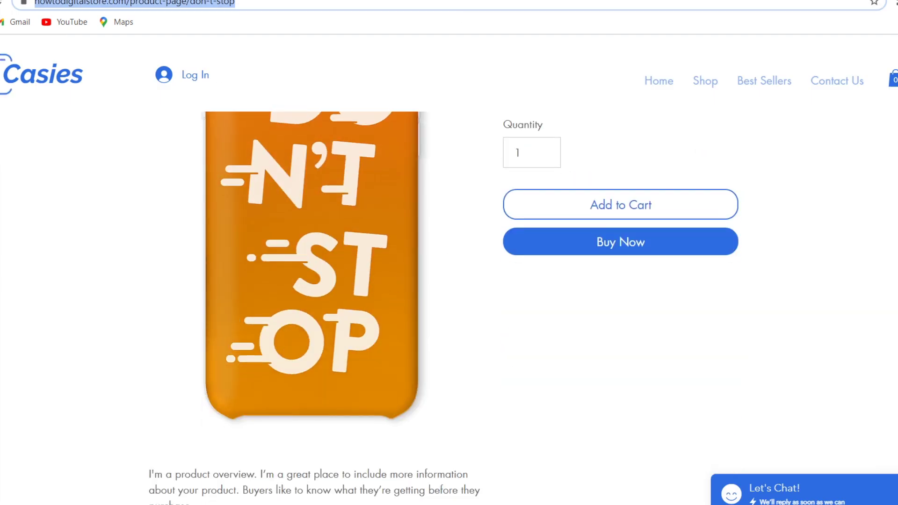
key("ctrl+shift+Tab")
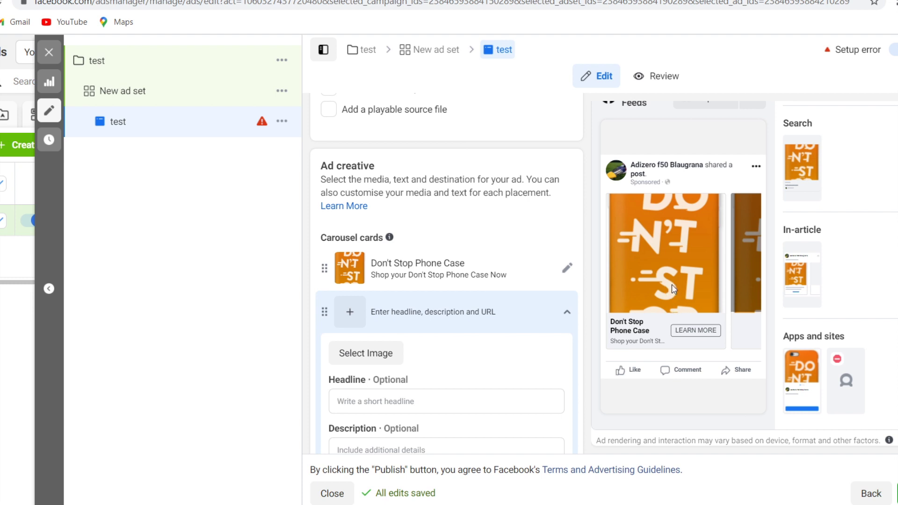
scroll(477, 339, "down", 2)
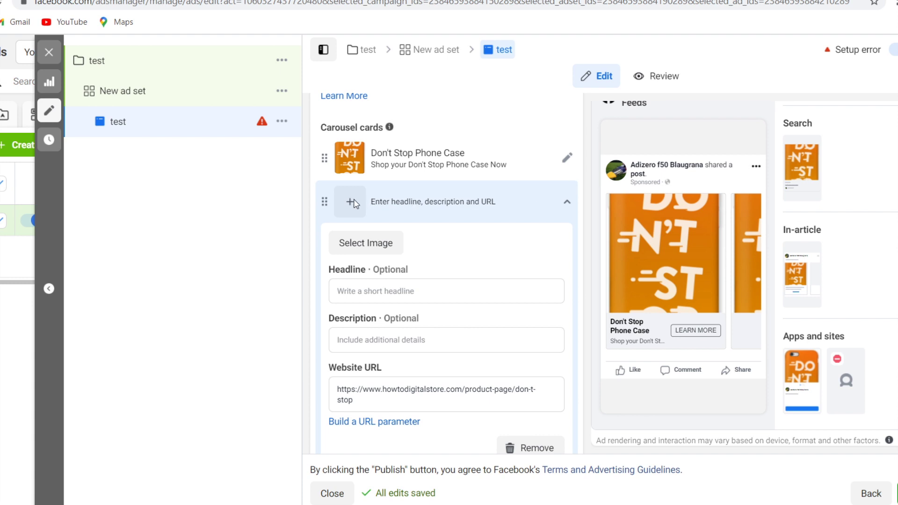
left_click(366, 244)
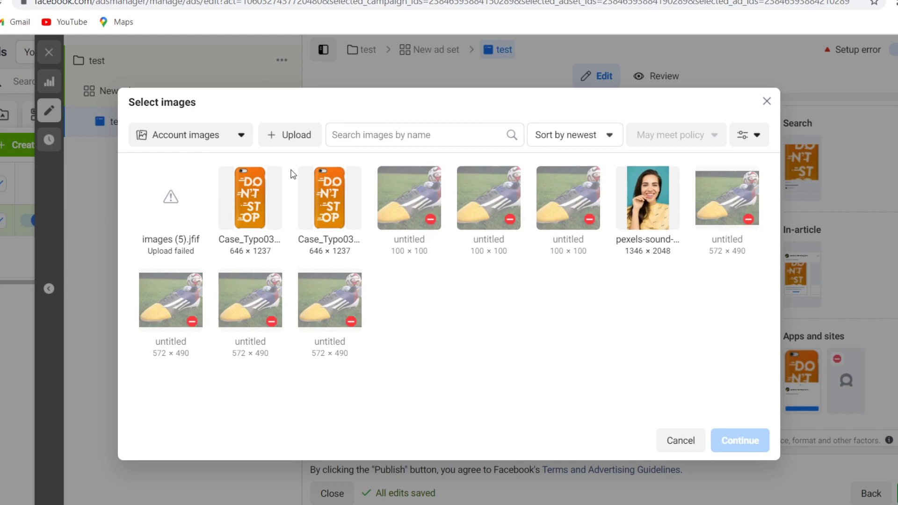
left_click(291, 135)
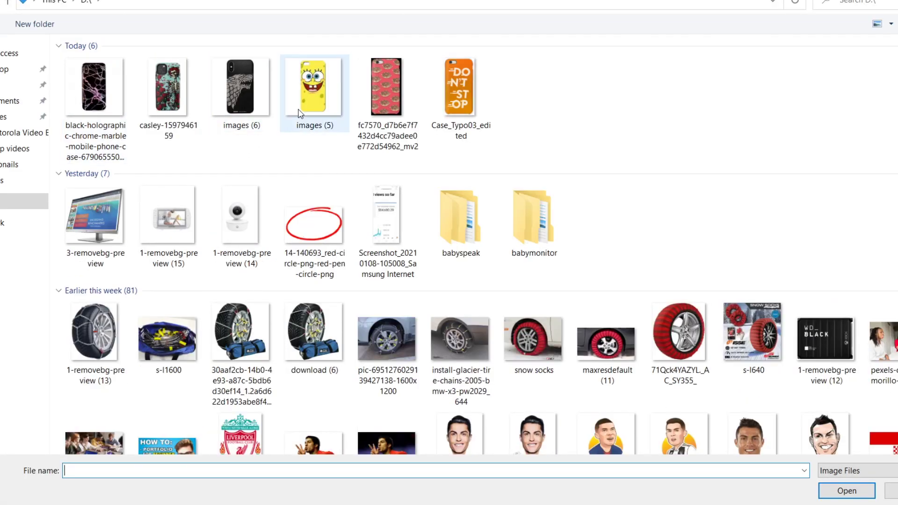
double_click(316, 91)
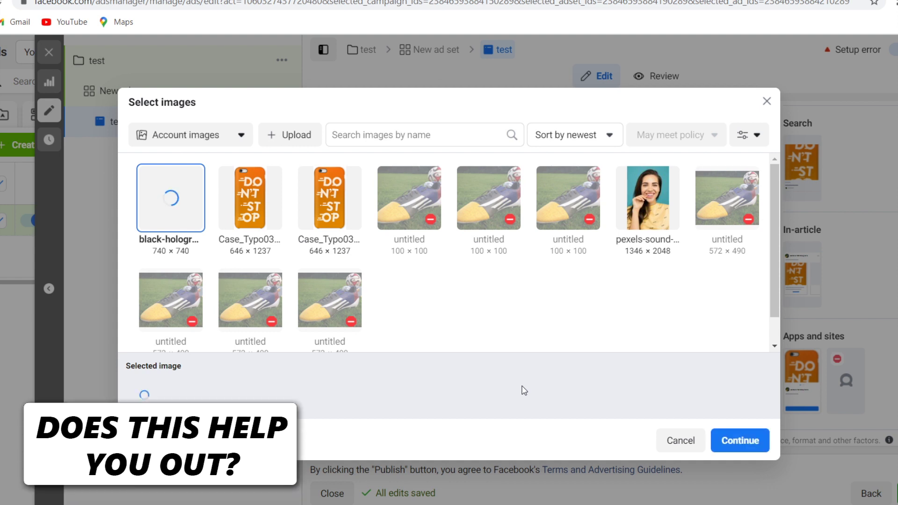
left_click(738, 442)
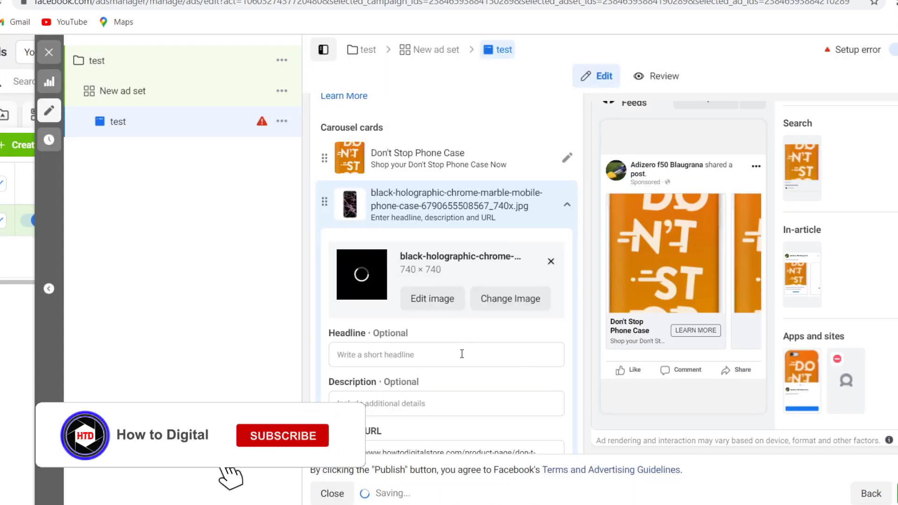
scroll(416, 299, "down", 2)
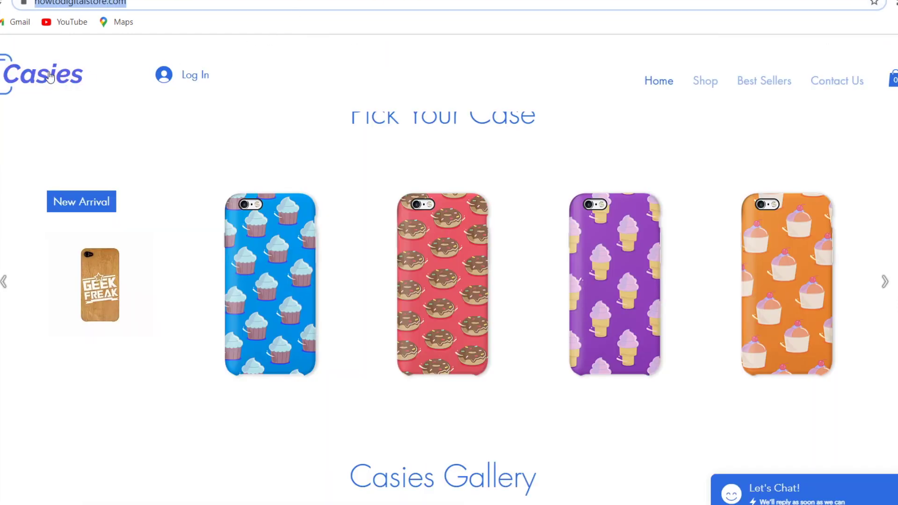
scroll(48, 76, "up", 5)
scroll(48, 75, "up", 5)
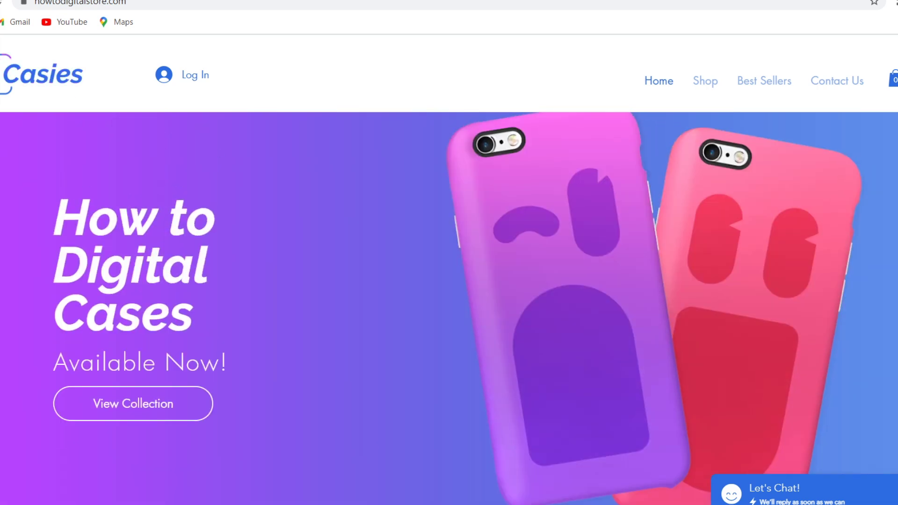
left_click_drag(133, 1, 45, 2)
right_click(49, 3)
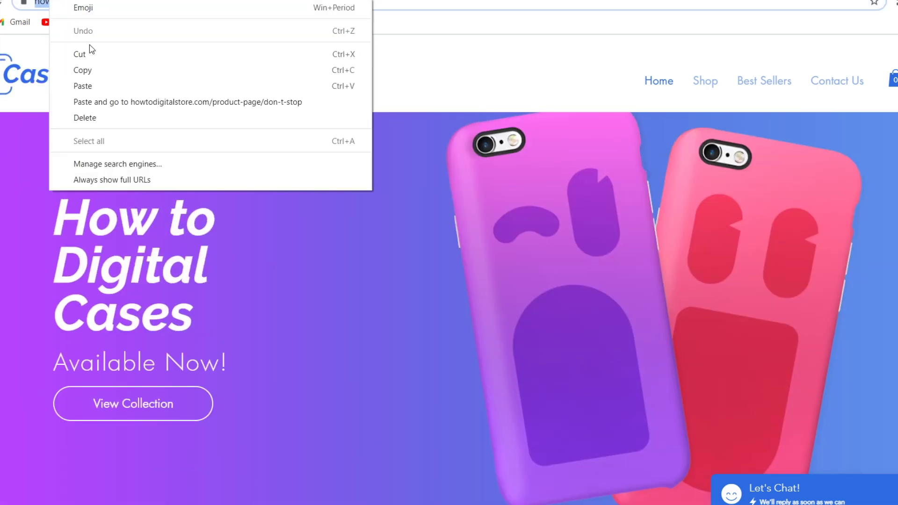
left_click(108, 68)
key("ctrl+Tab")
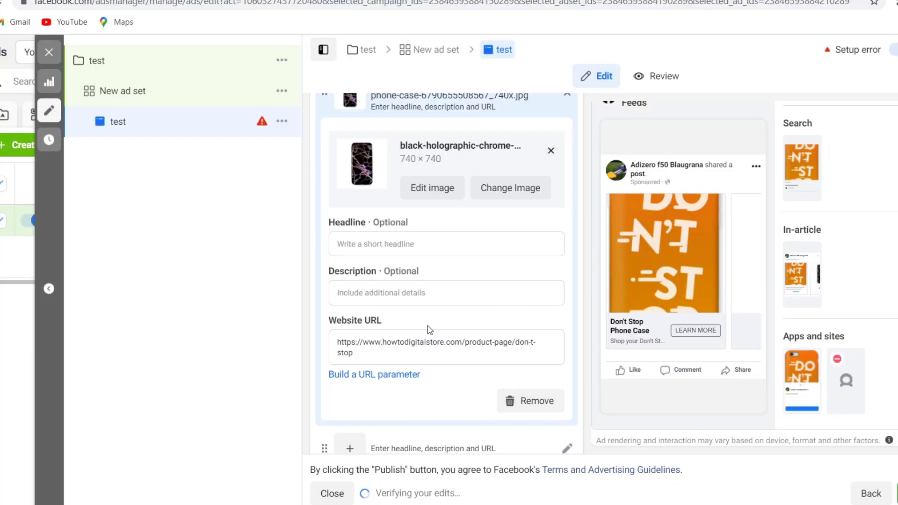
triple_click(445, 347)
key("ctrl+v")
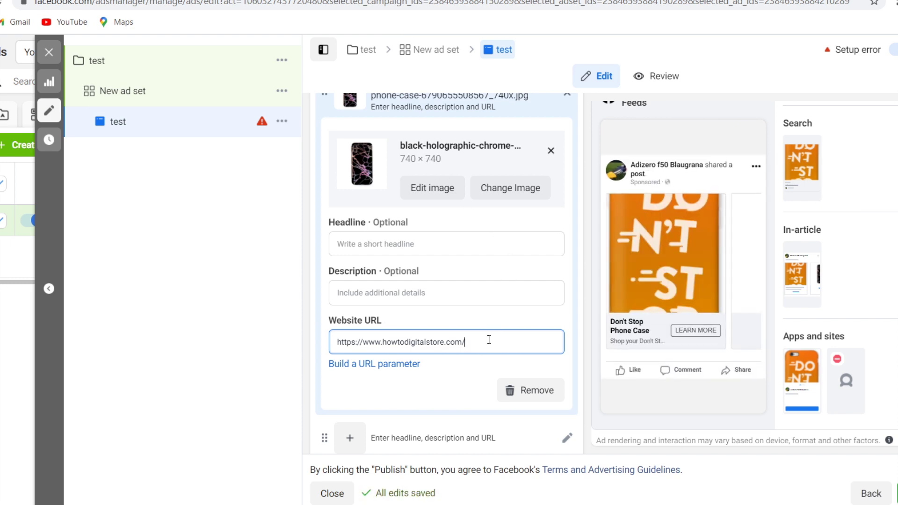
Set the second card's headline to "TEST 2" and its description to "DES 2", and check the card in the preview.
left_click(404, 242)
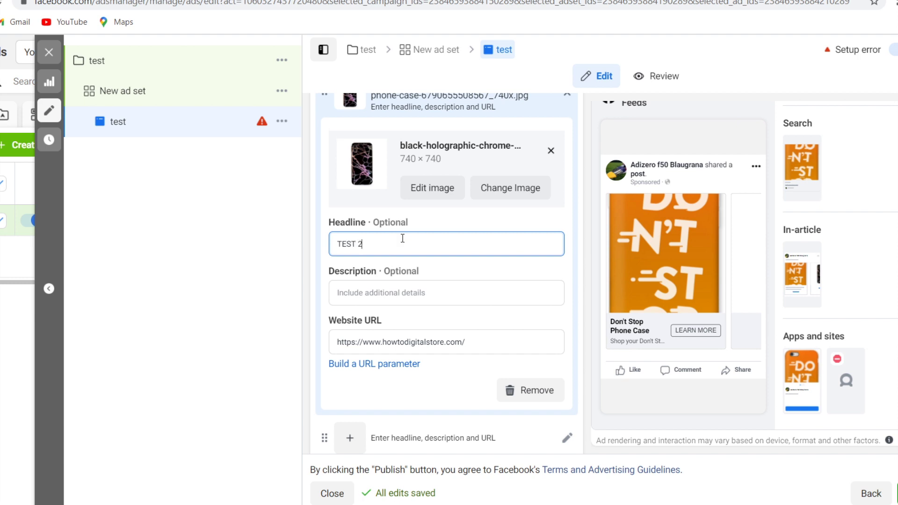
type("TEST 2")
key("Tab")
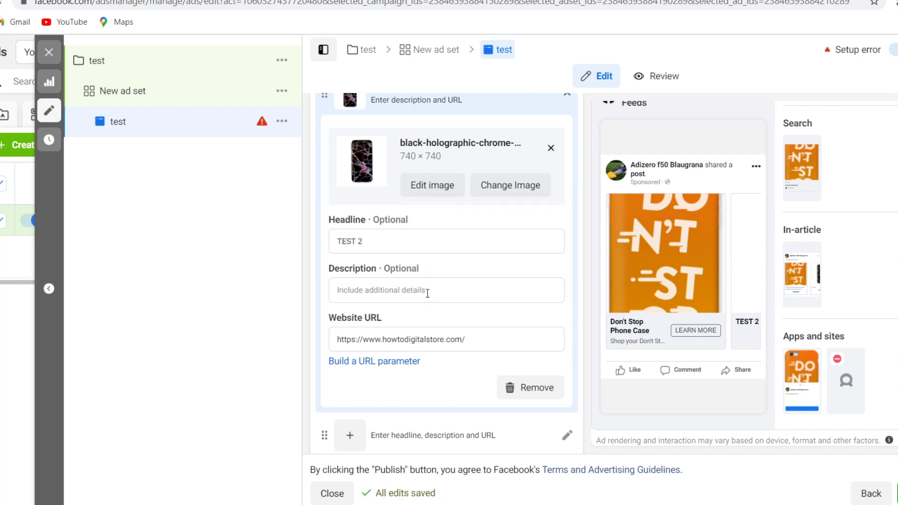
left_click(426, 290)
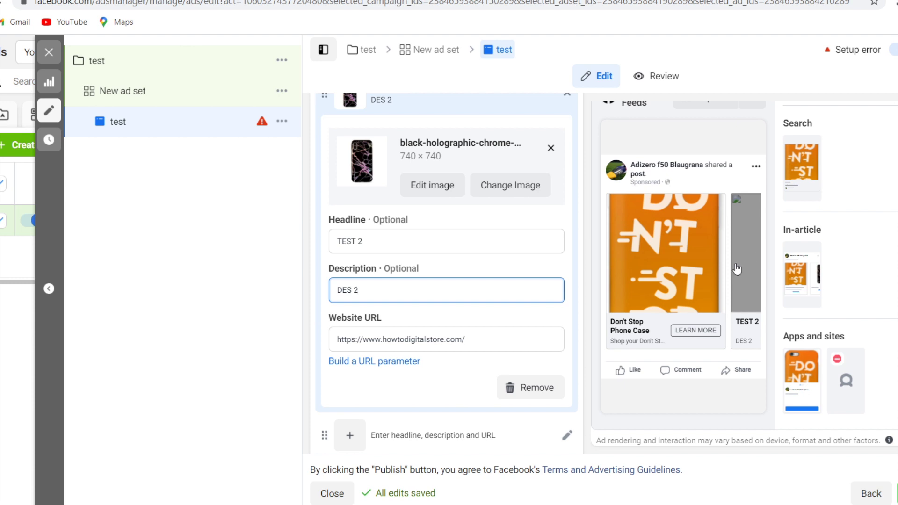
left_click_drag(736, 268, 629, 327)
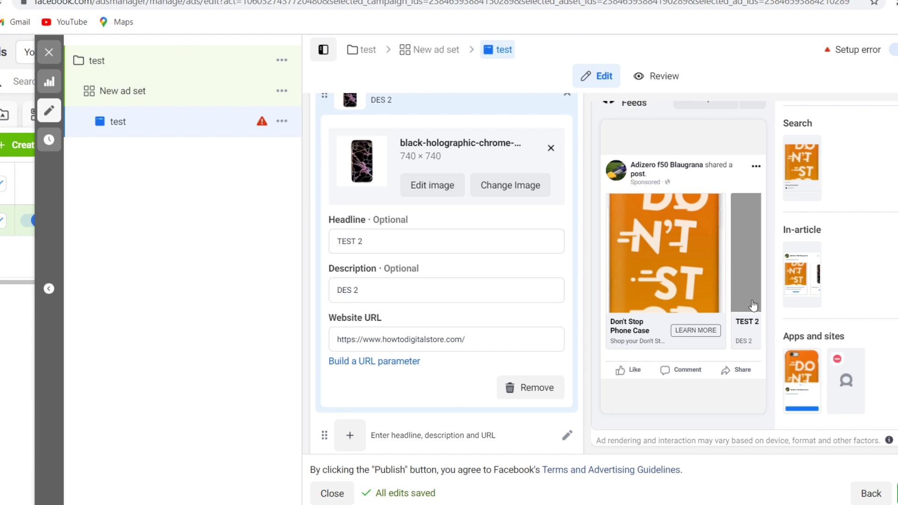
scroll(529, 340, "down", 5)
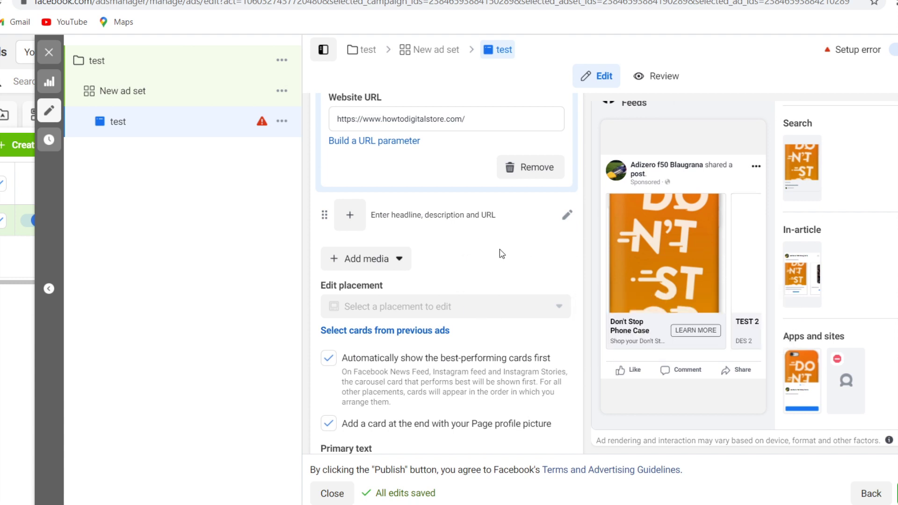
scroll(502, 253, "down", 10)
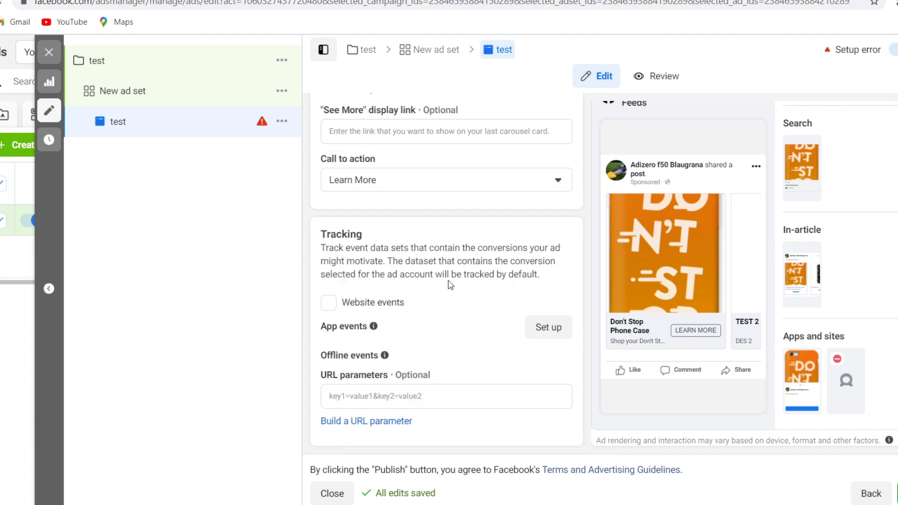
scroll(473, 270, "up", 2)
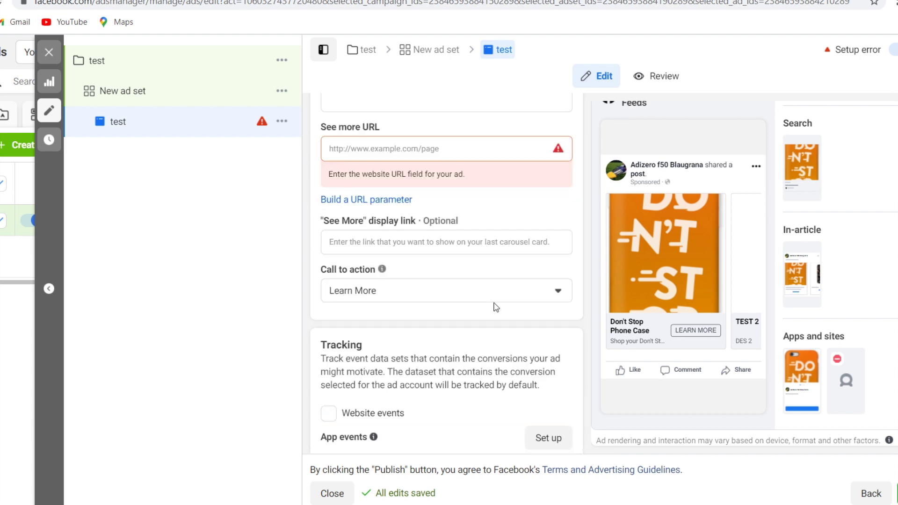
left_click(407, 152)
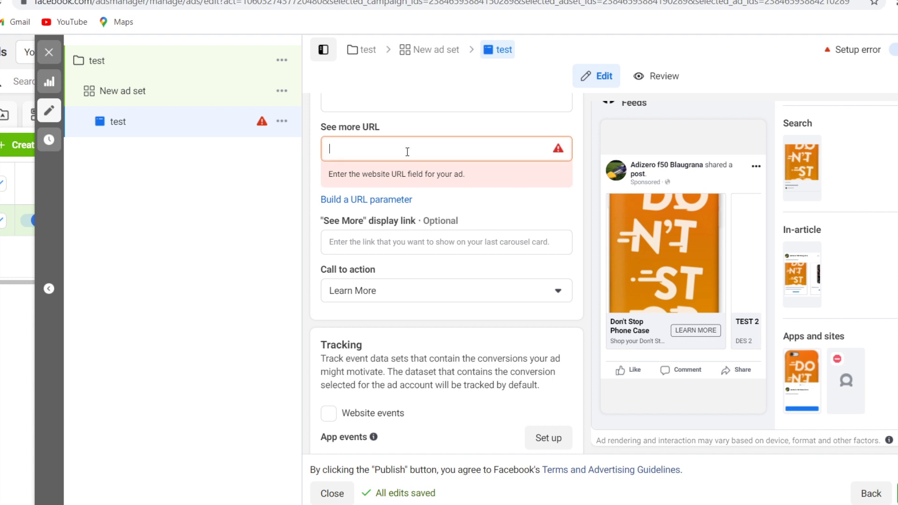
key("ctrl+v")
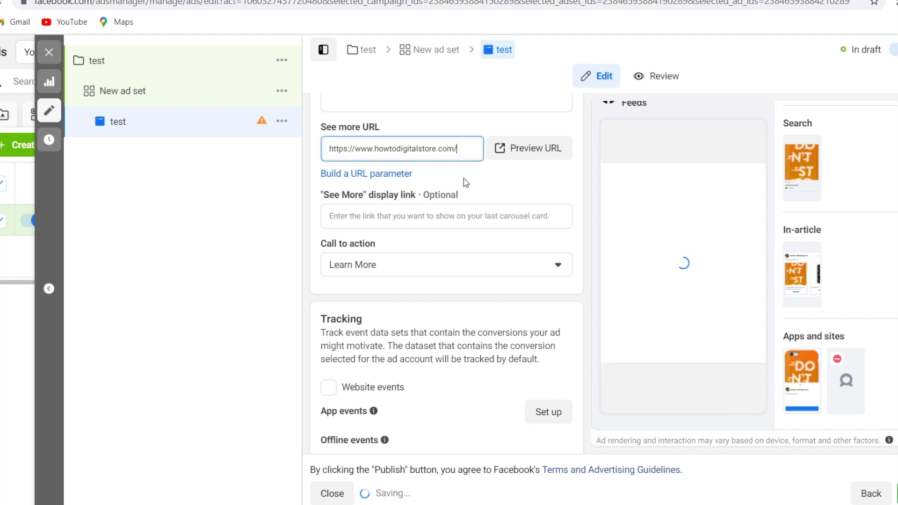
Review the ad in the Mobile News Feed preview, browsing the carousel through to the closing See more card and back to the first.
scroll(447, 329, "down", 2)
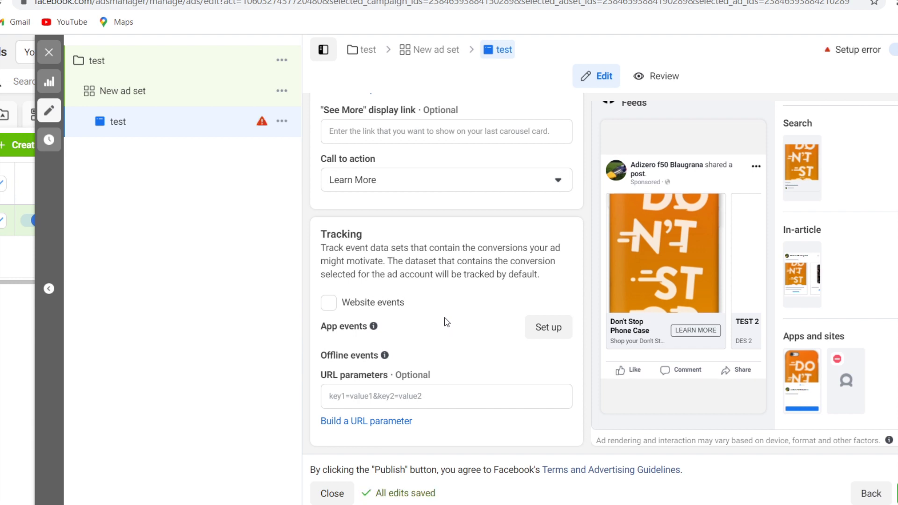
scroll(451, 306, "up", 5)
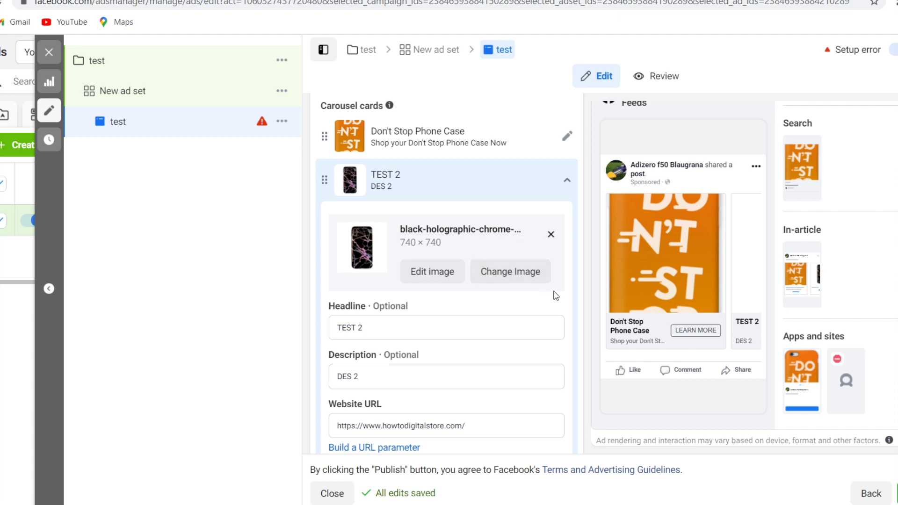
left_click(667, 84)
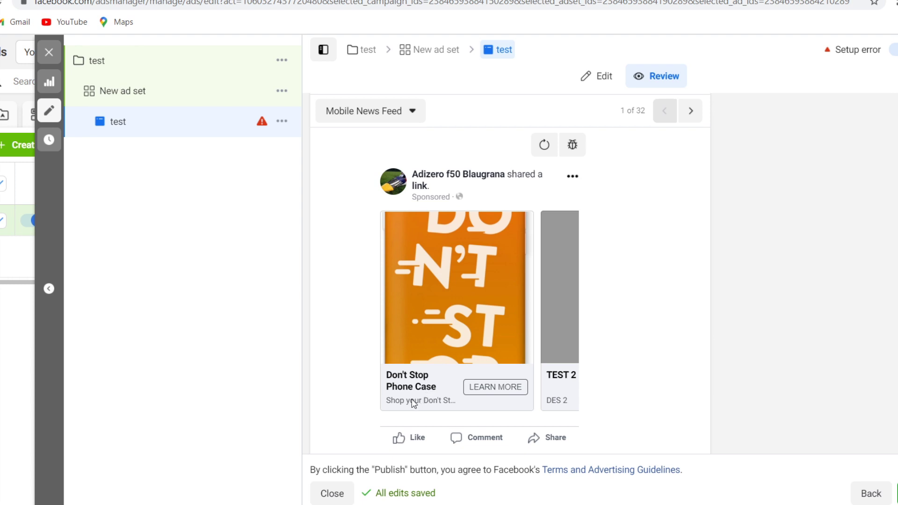
left_click(560, 350)
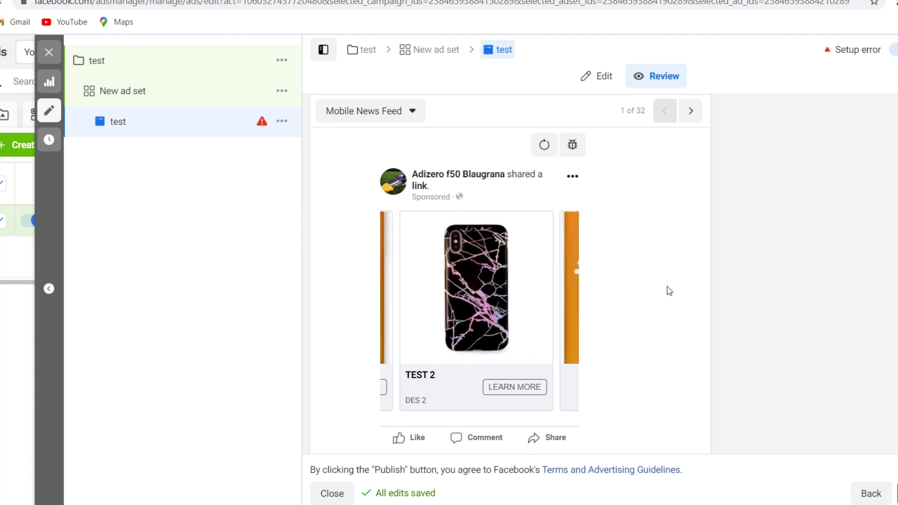
left_click(578, 265)
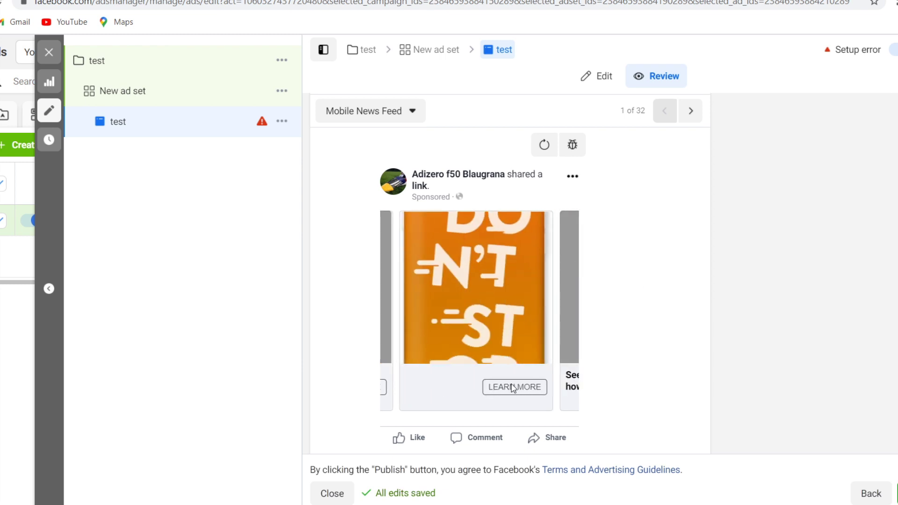
left_click(574, 381)
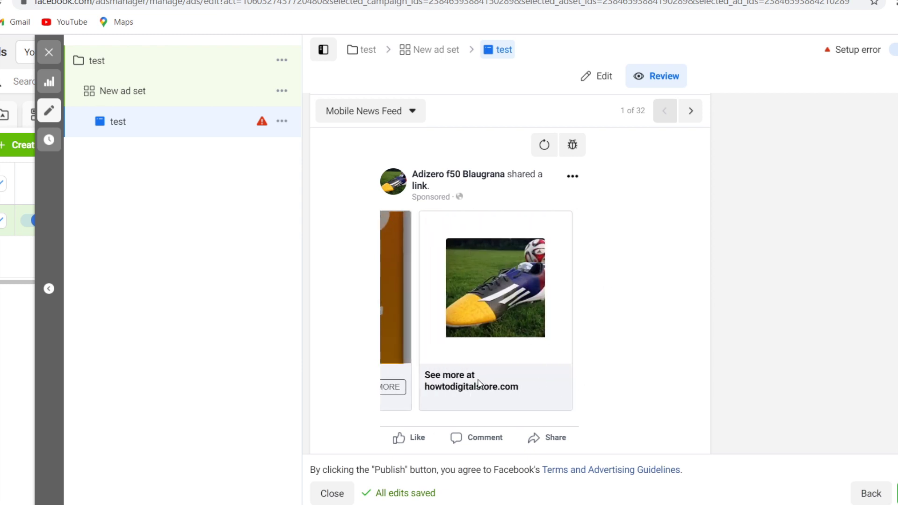
left_click(395, 317)
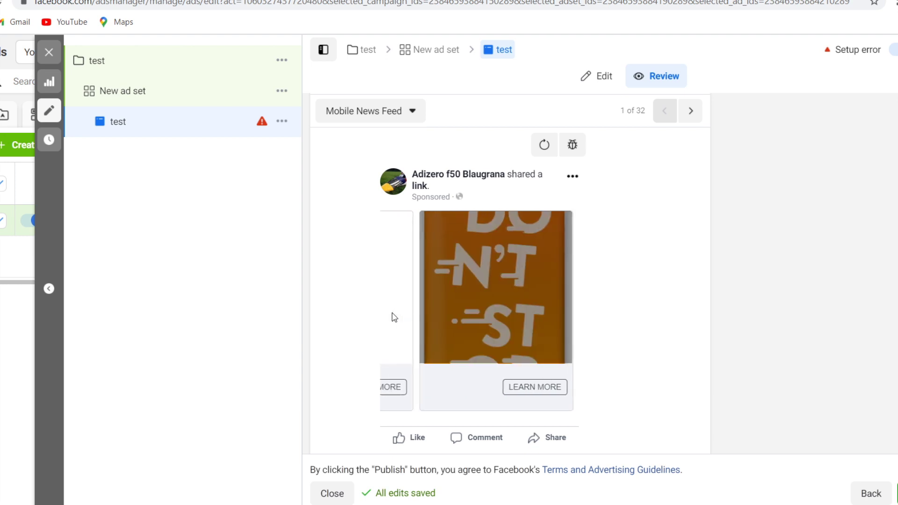
left_click(384, 291)
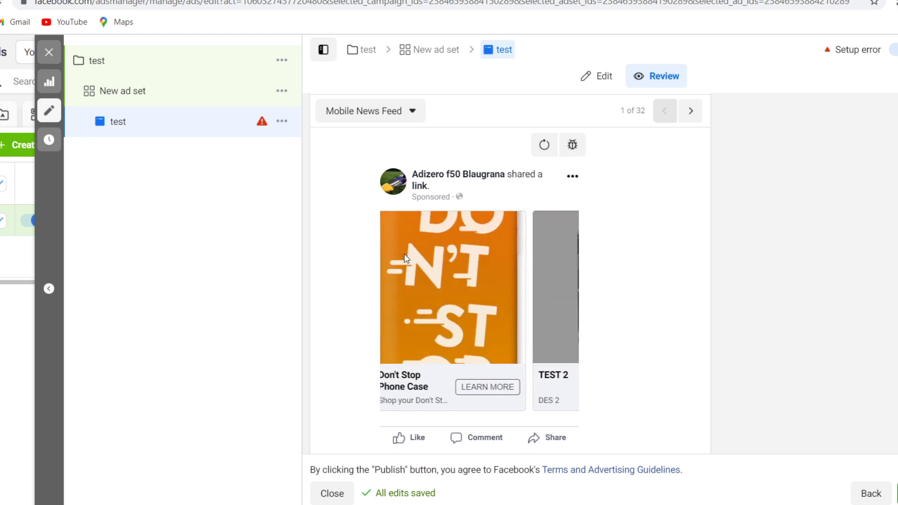